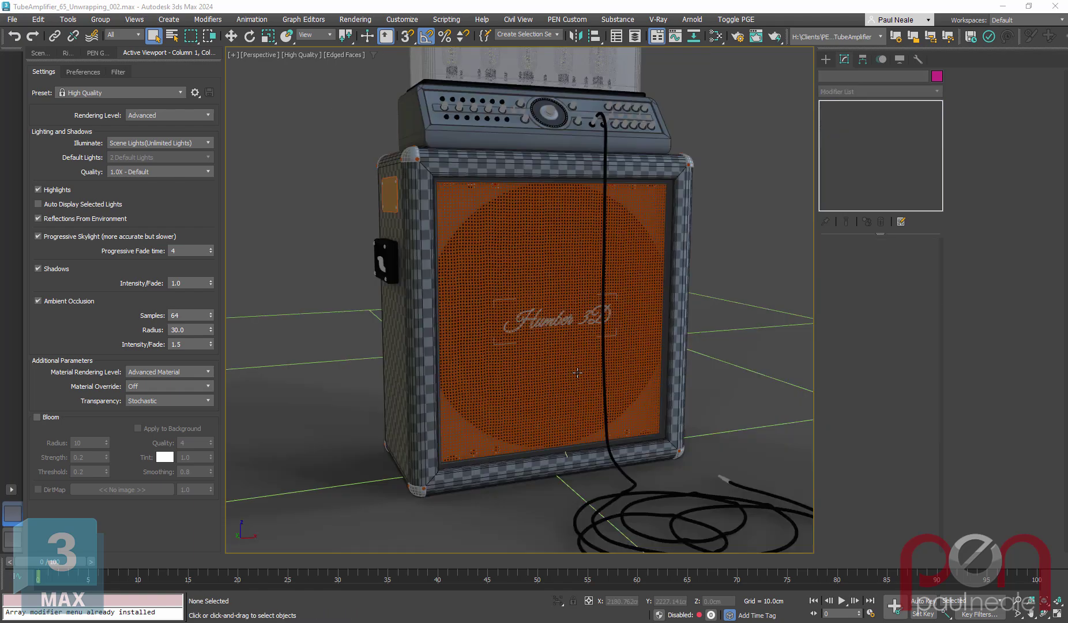
- Select the speaker cabinet together with its corners, side plate, handle and front grille, and isolate these objects
{"action": "middle_click_drag", "start_coordinate": [539, 344], "coordinate": [512, 326], "text": "alt"}
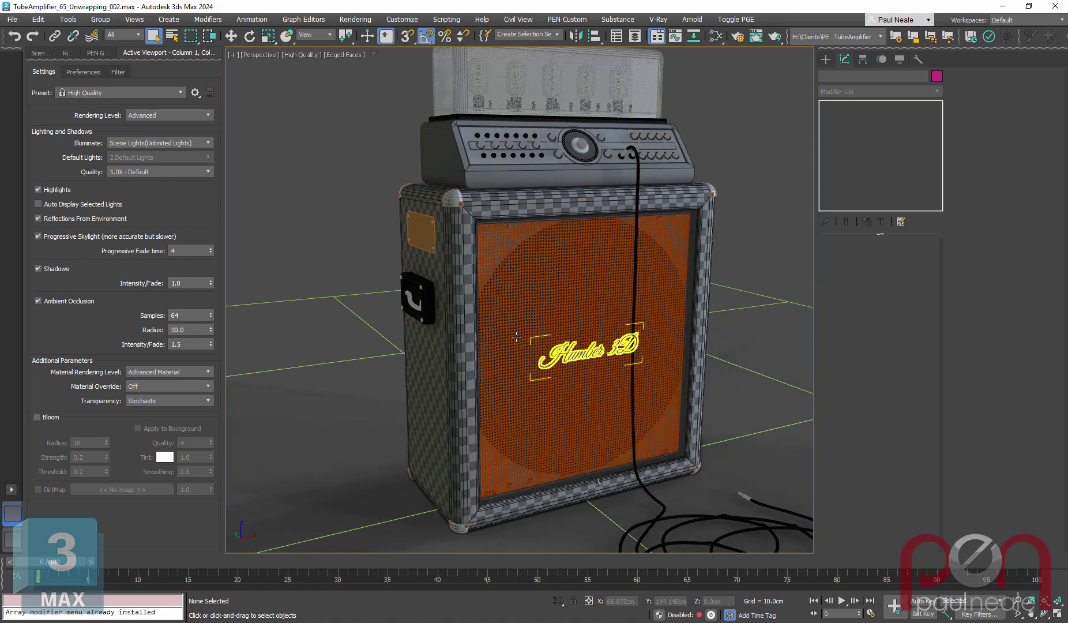
{"action": "left_click_drag", "start_coordinate": [388, 173], "coordinate": [410, 205]}
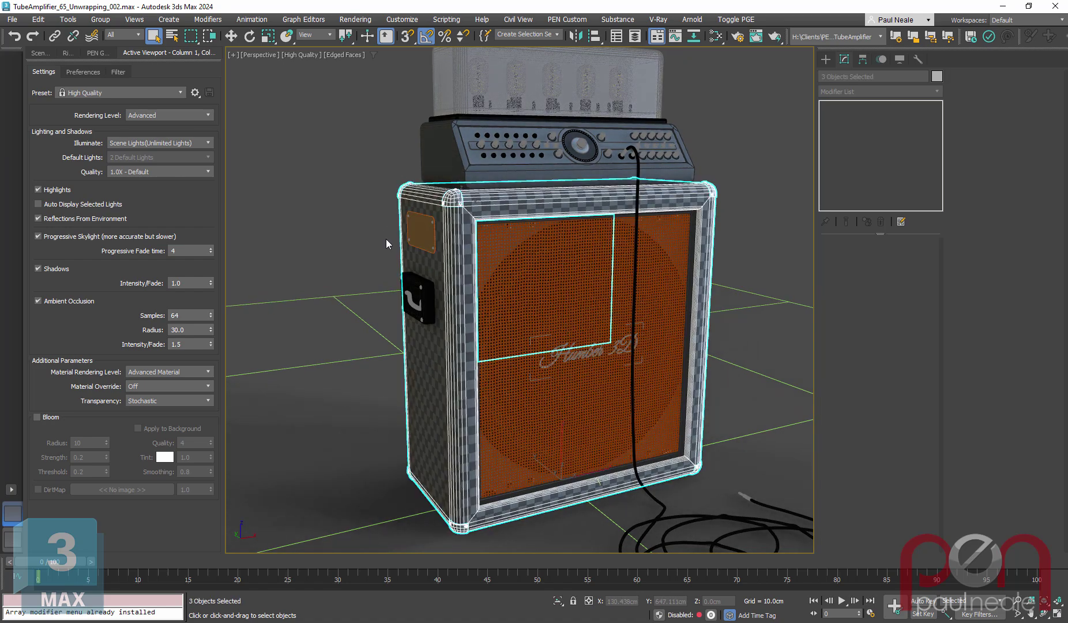
{"action": "left_click", "coordinate": [413, 242]}
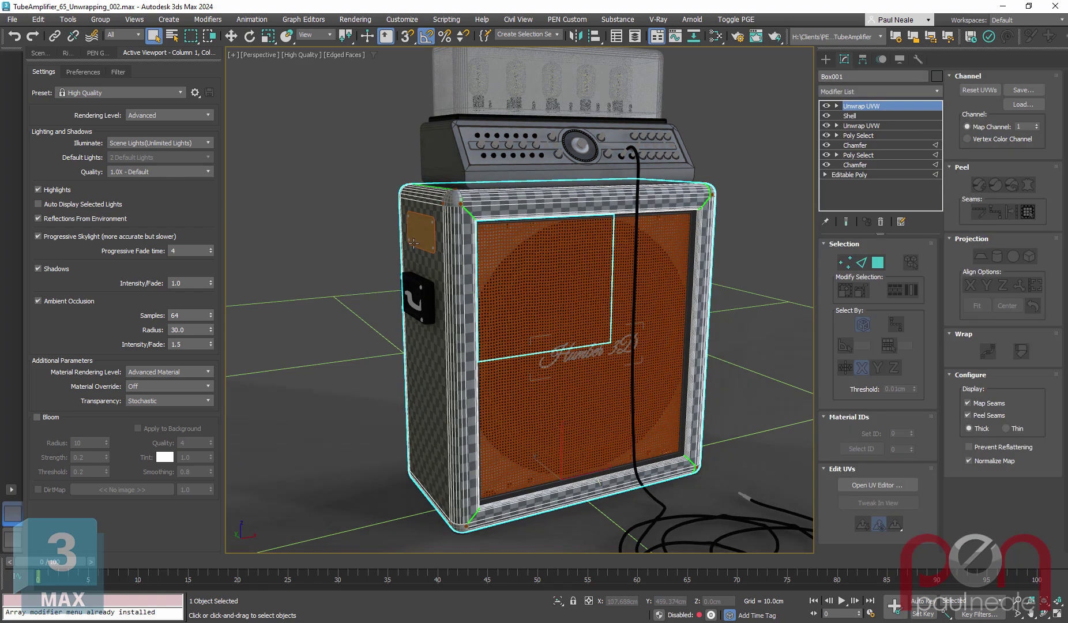
{"action": "middle_click_drag", "start_coordinate": [489, 299], "coordinate": [399, 226], "text": "alt"}
{"action": "left_click_drag", "start_coordinate": [400, 195], "coordinate": [419, 312]}
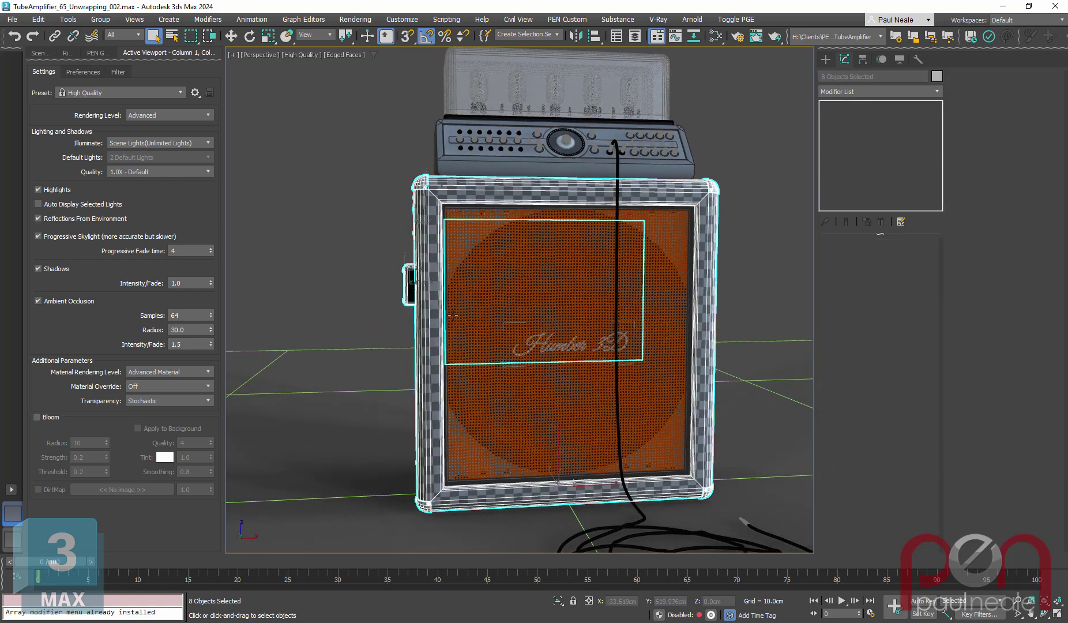
{"action": "middle_click_drag", "start_coordinate": [453, 314], "coordinate": [479, 317], "text": "alt"}
{"action": "left_click", "coordinate": [493, 317], "text": "ctrl"}
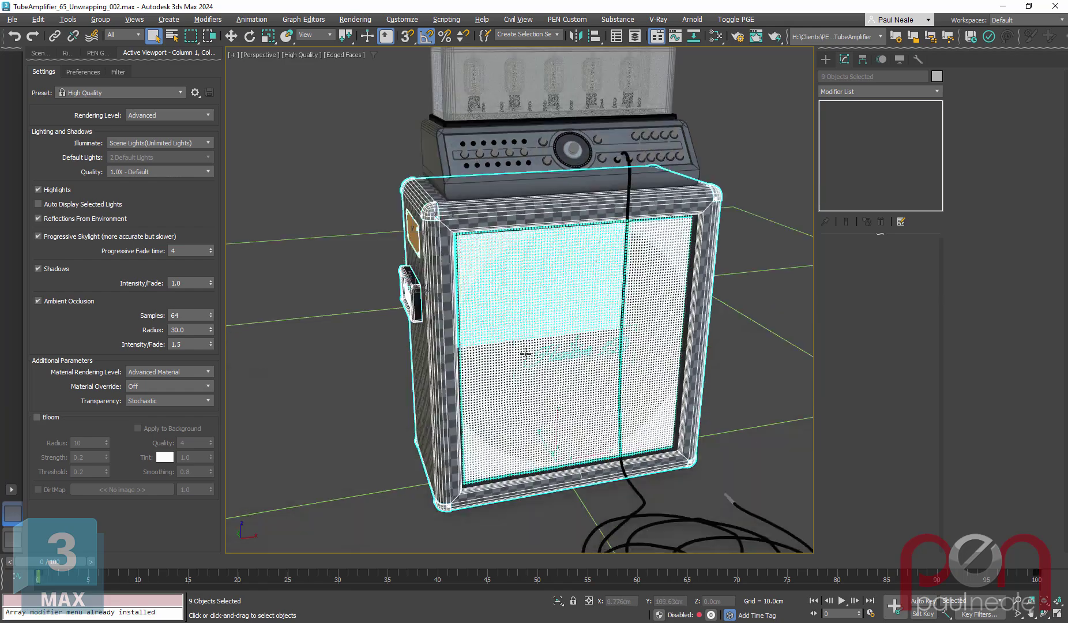
{"action": "middle_click_drag", "start_coordinate": [525, 353], "coordinate": [515, 317], "text": "alt"}
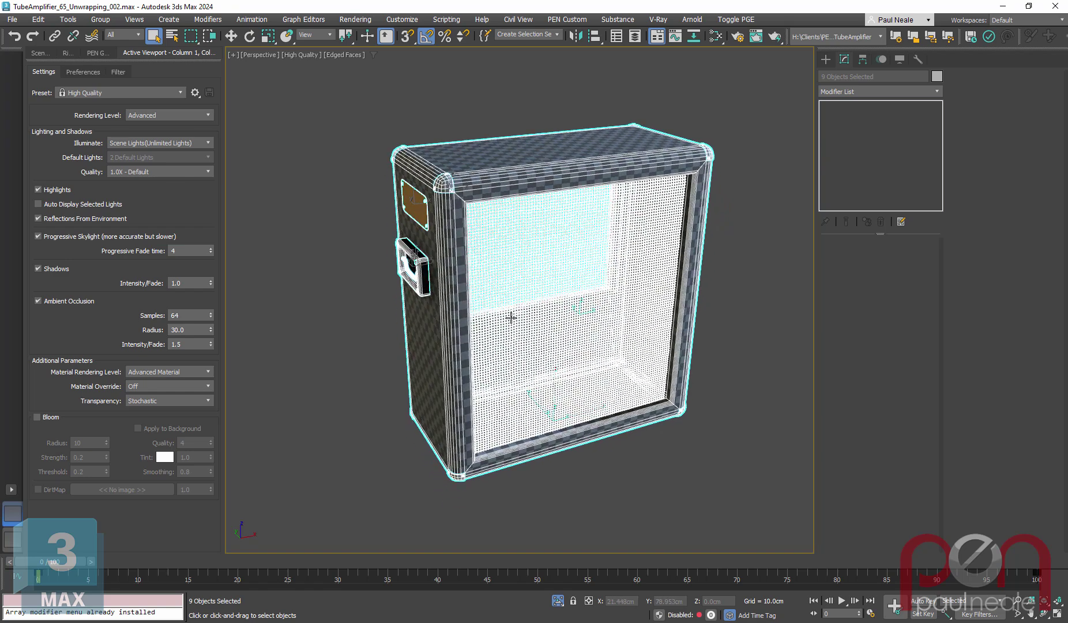
{"action": "middle_click_drag", "start_coordinate": [546, 320], "coordinate": [532, 354], "text": "alt"}
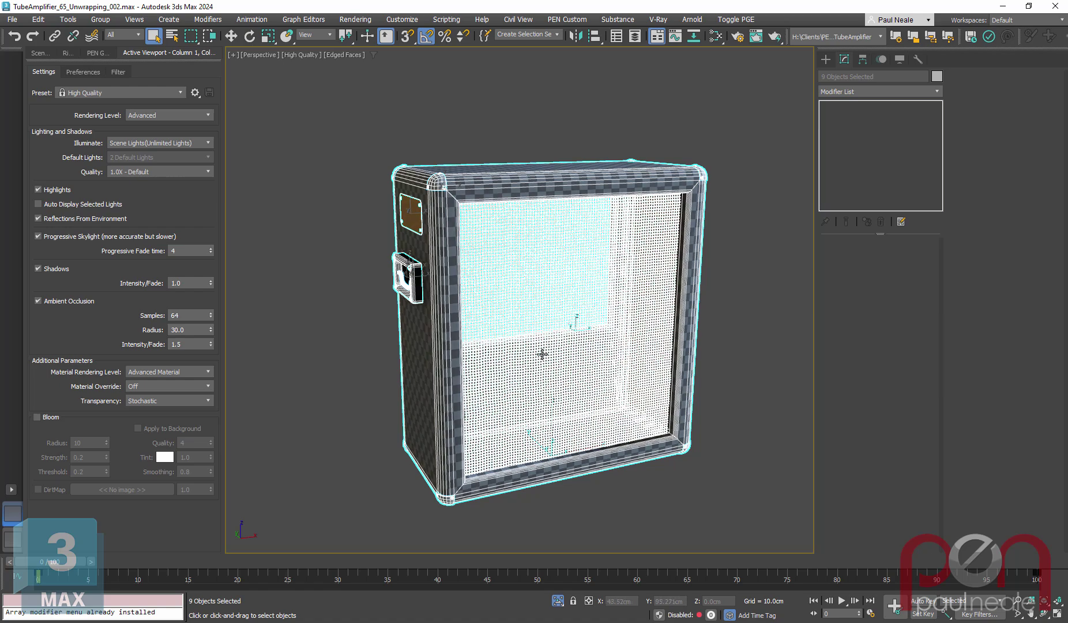
{"action": "middle_click_drag", "start_coordinate": [582, 394], "coordinate": [557, 328], "text": "alt"}
- Rename the checkered physical material Amp_Cabinet and assign it to the selected cabinet objects
{"action": "key", "text": "m"}
{"action": "left_click", "coordinate": [557, 223]}
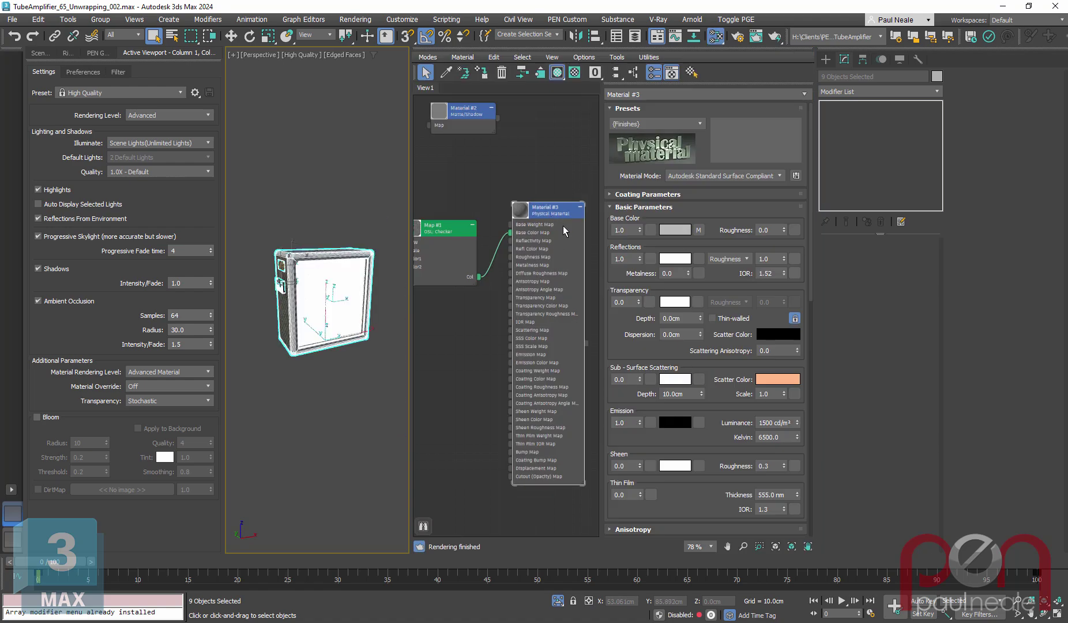
{"action": "middle_click_drag", "start_coordinate": [463, 322], "coordinate": [500, 166]}
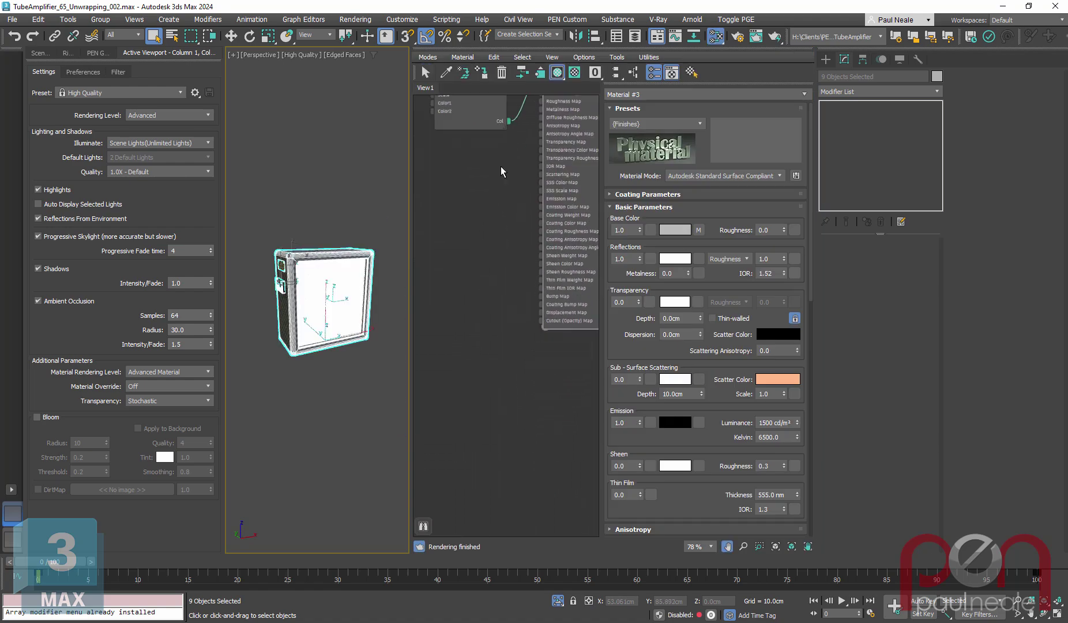
{"action": "middle_click_drag", "start_coordinate": [500, 291], "coordinate": [486, 461]}
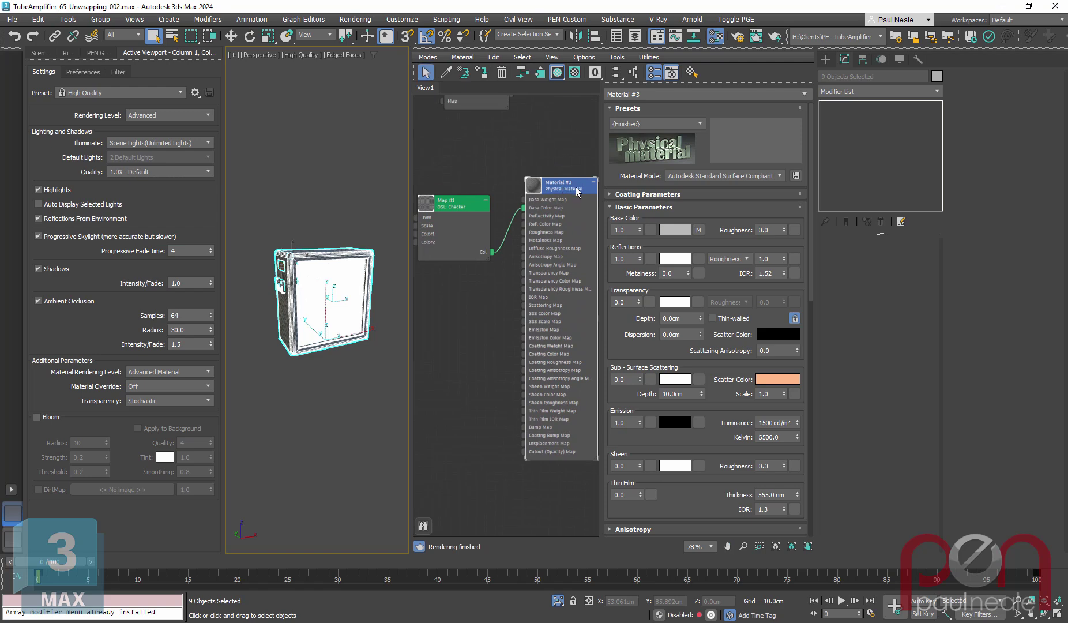
{"action": "left_click_drag", "start_coordinate": [649, 95], "coordinate": [580, 109]}
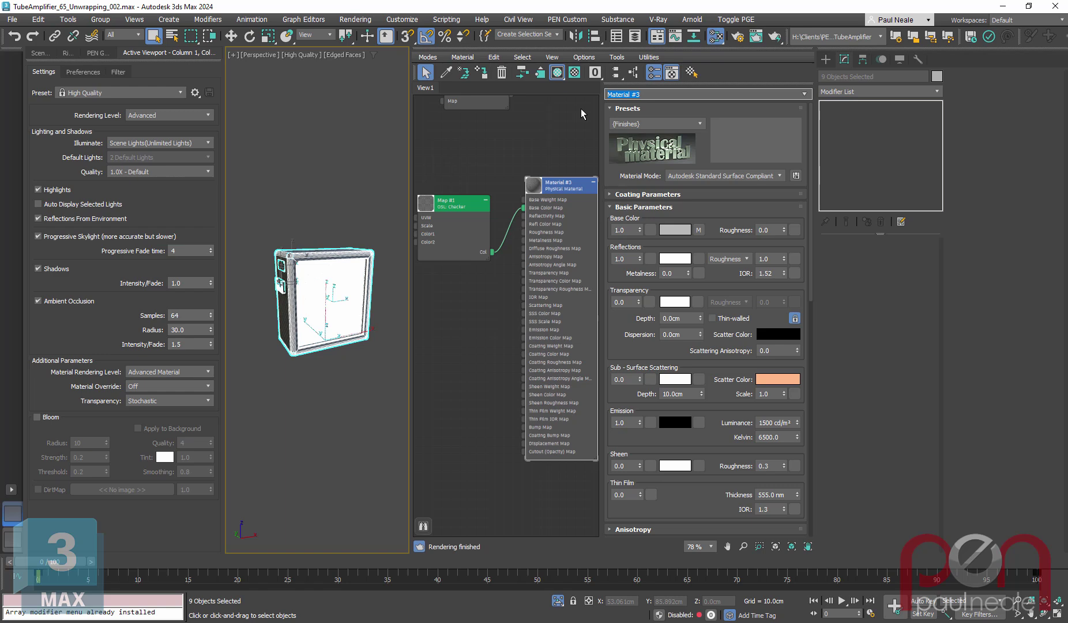
{"action": "type", "text": "Amp_Cabinet"}
{"action": "key", "text": "Return"}
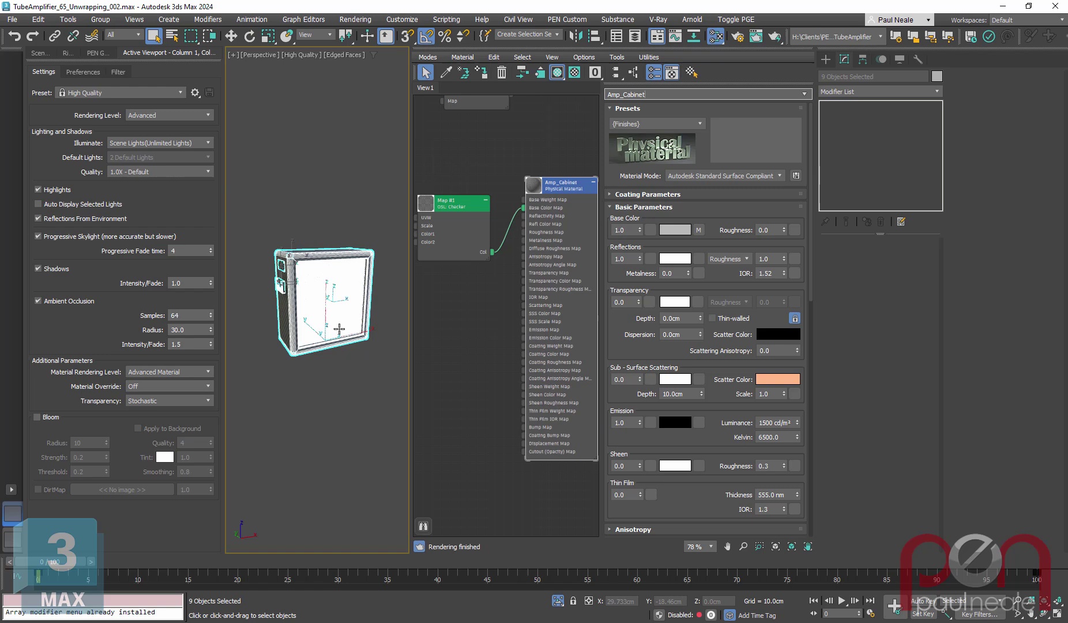
- Move the checker map node level with the Amp_Cabinet material node and deselect the cabinet objects
{"action": "middle_click_drag", "start_coordinate": [339, 329], "coordinate": [341, 339], "text": "alt"}
{"action": "scroll", "coordinate": [340, 335], "scroll_direction": "up", "scroll_amount": 2}
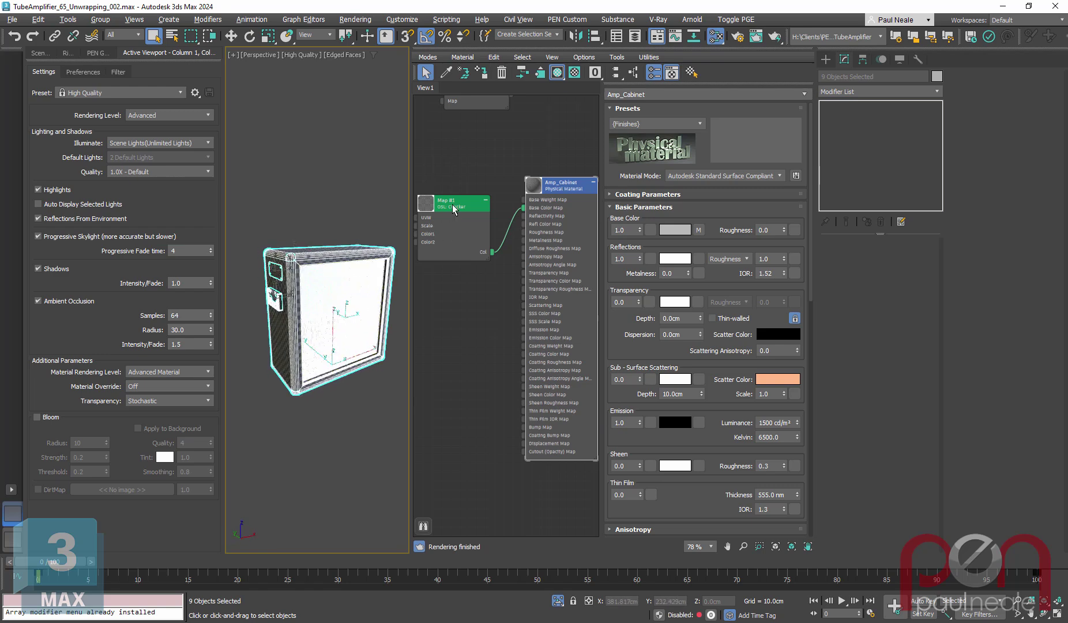
{"action": "left_click_drag", "start_coordinate": [449, 215], "coordinate": [449, 196]}
{"action": "mouse_move", "coordinate": [345, 311]}
{"action": "middle_mouse_down", "text": "alt"}
{"action": "mouse_move", "coordinate": [310, 216]}
{"action": "mouse_move", "coordinate": [338, 304]}
{"action": "middle_mouse_up", "text": "alt"}
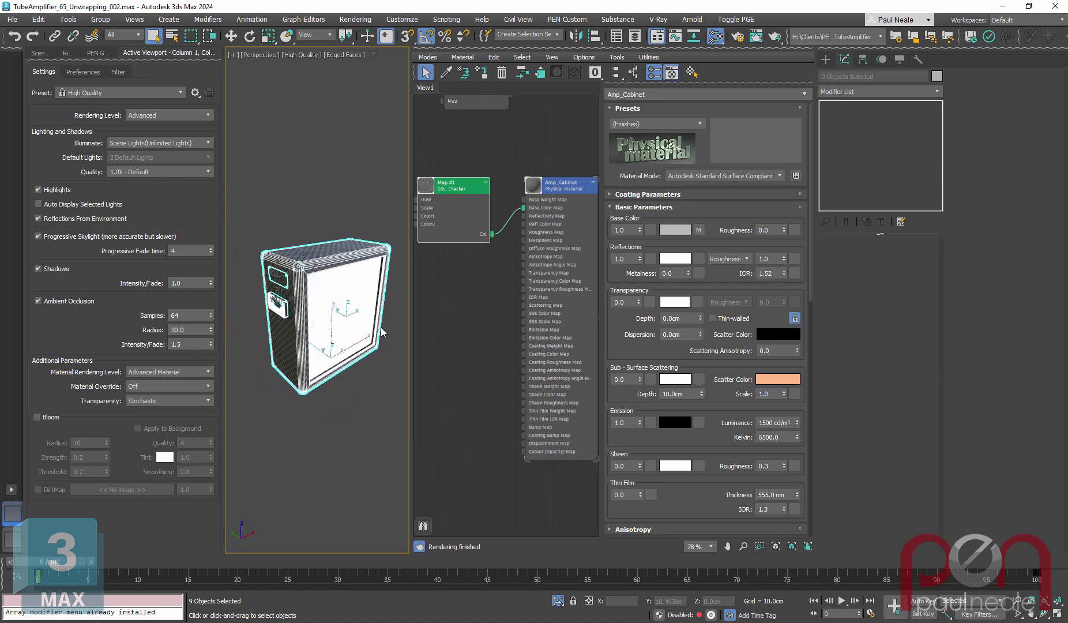
{"action": "key", "text": "alt+w"}
{"action": "mouse_move", "coordinate": [541, 320]}
{"action": "middle_mouse_down", "text": "alt"}
{"action": "mouse_move", "coordinate": [565, 317]}
{"action": "mouse_move", "coordinate": [515, 296]}
{"action": "mouse_move", "coordinate": [526, 305]}
{"action": "middle_mouse_up", "text": "alt"}
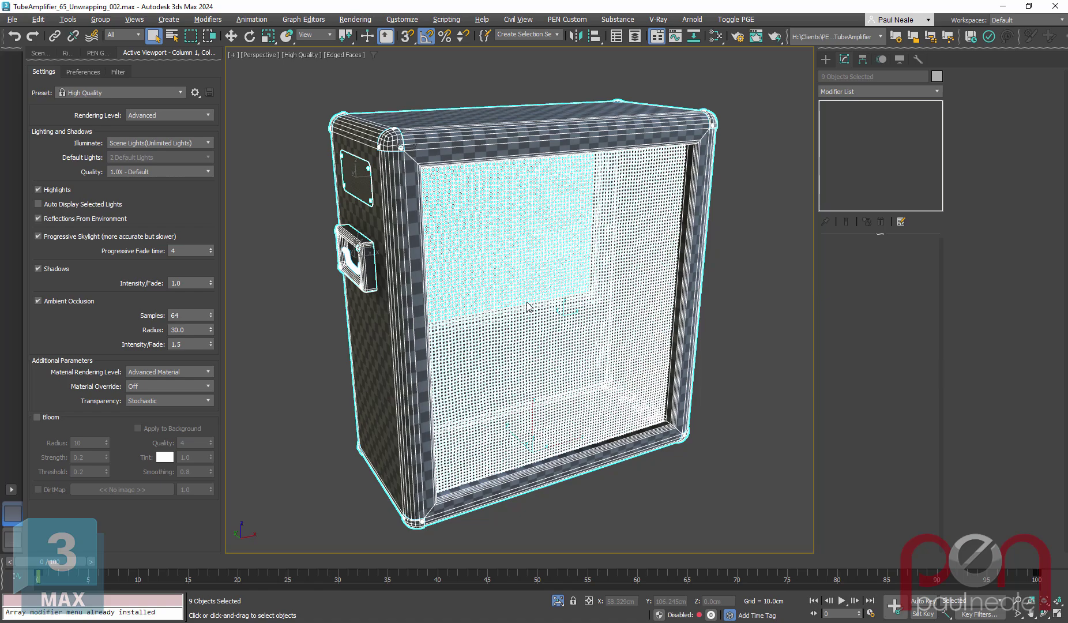
{"action": "middle_click_drag", "start_coordinate": [572, 317], "coordinate": [715, 323], "text": "alt"}
{"action": "left_click", "coordinate": [740, 323]}
{"action": "mouse_move", "coordinate": [618, 306]}
{"action": "middle_mouse_down", "text": "alt"}
{"action": "mouse_move", "coordinate": [585, 289]}
{"action": "mouse_move", "coordinate": [616, 295]}
{"action": "middle_mouse_up", "text": "alt"}
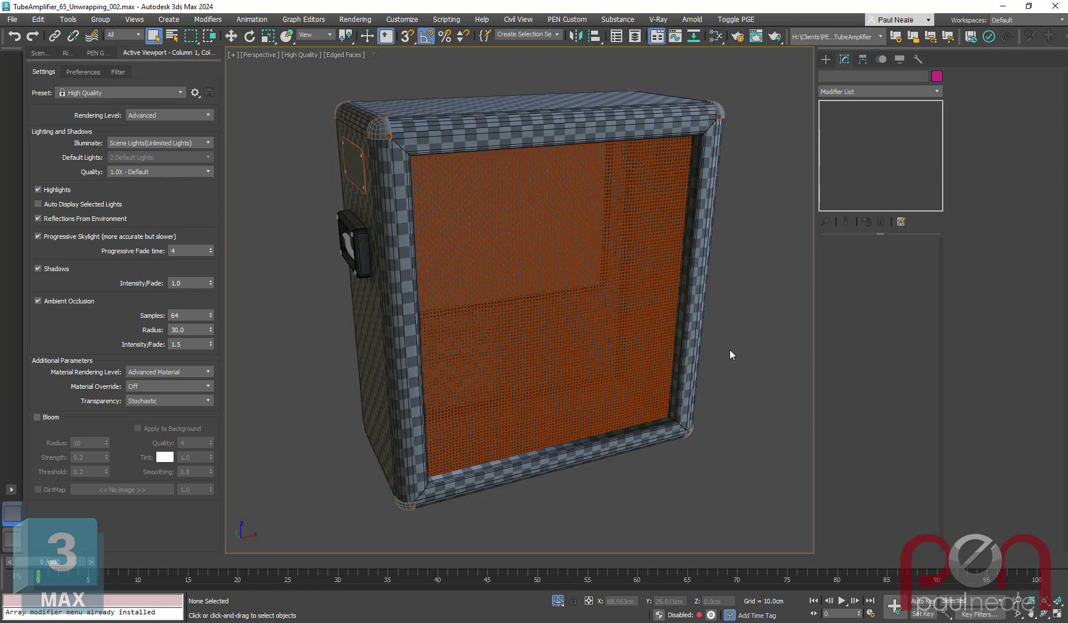
{"action": "mouse_move", "coordinate": [729, 349]}
{"action": "middle_mouse_down", "text": "alt"}
{"action": "mouse_move", "coordinate": [718, 346]}
{"action": "mouse_move", "coordinate": [717, 358]}
{"action": "middle_mouse_up", "text": "alt"}
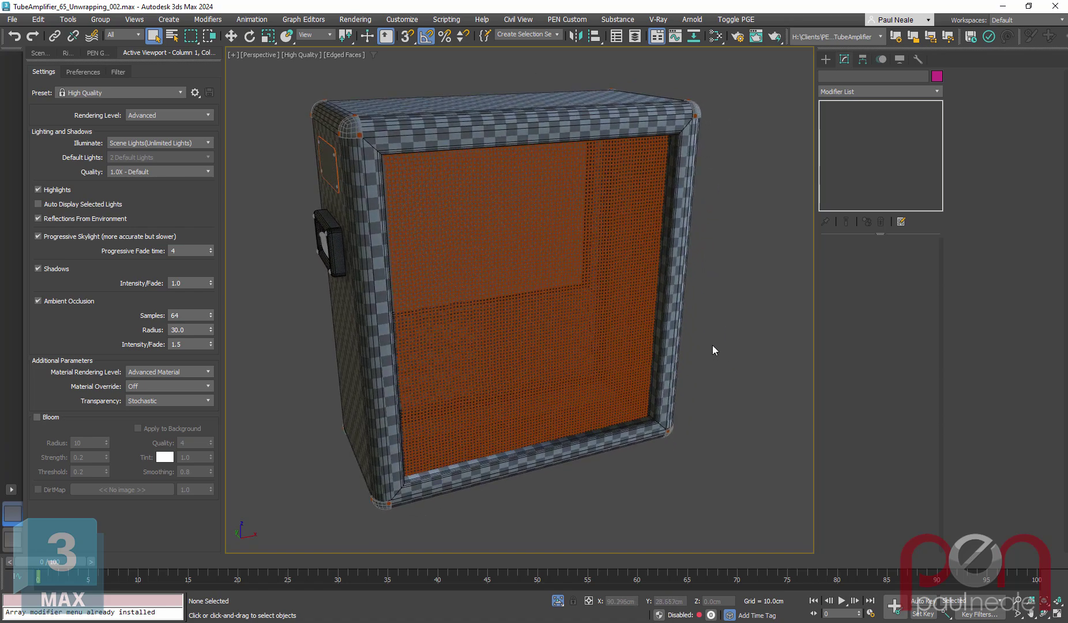
- Use Select by Material on Amp_Cabinet to reselect every object that uses it, with hidden objects included in the list
{"action": "key", "text": "m"}
{"action": "left_click", "coordinate": [575, 189]}
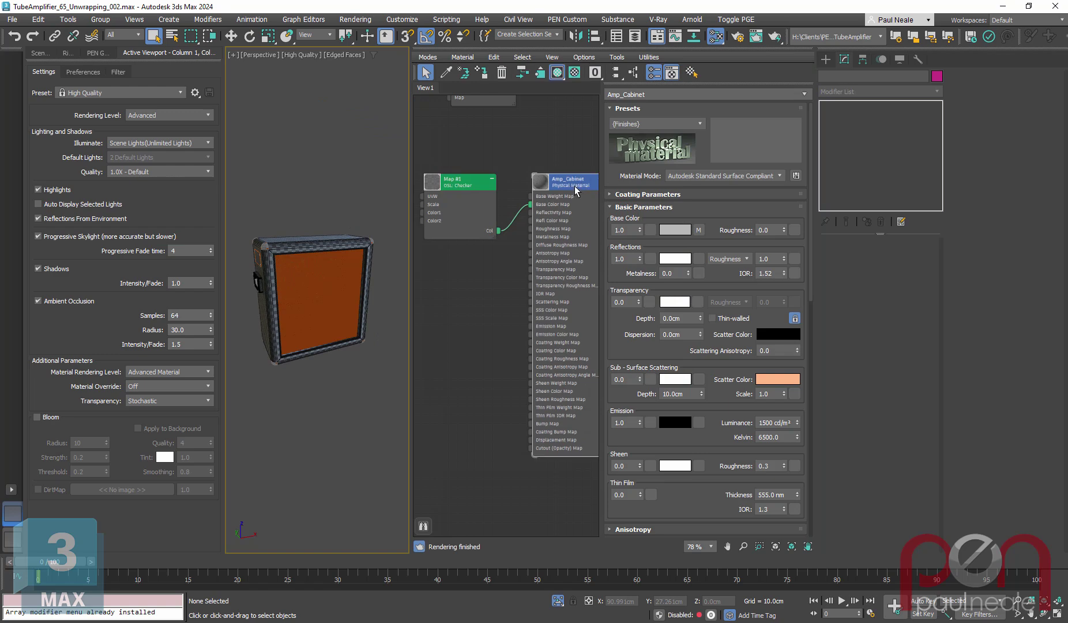
{"action": "right_click", "coordinate": [576, 190]}
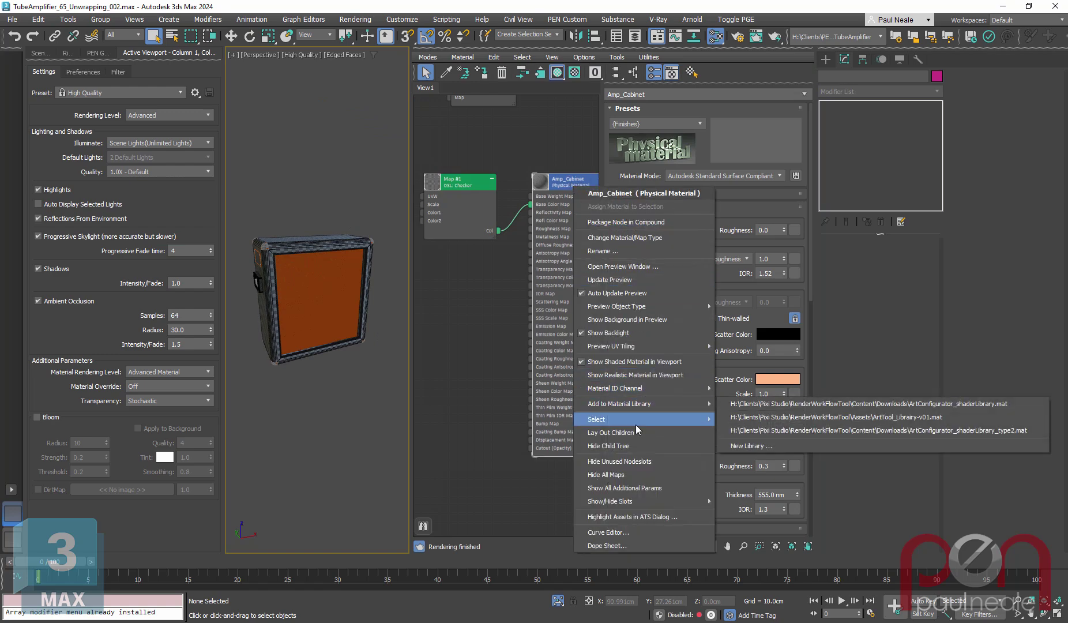
{"action": "mouse_move", "coordinate": [632, 422]}
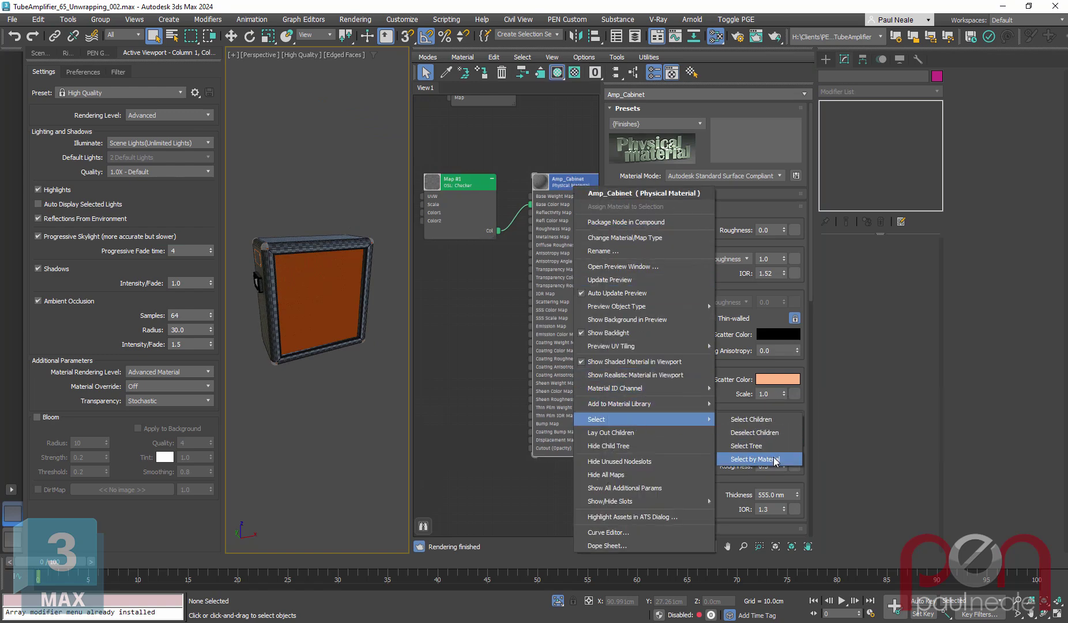
{"action": "left_click", "coordinate": [761, 459]}
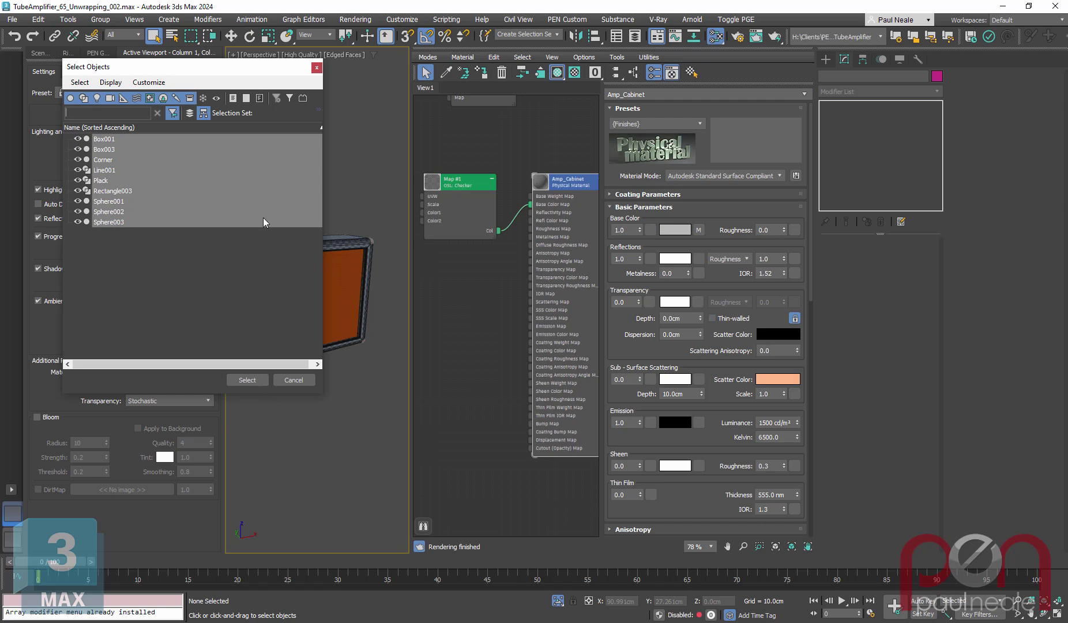
{"action": "left_click", "coordinate": [216, 99]}
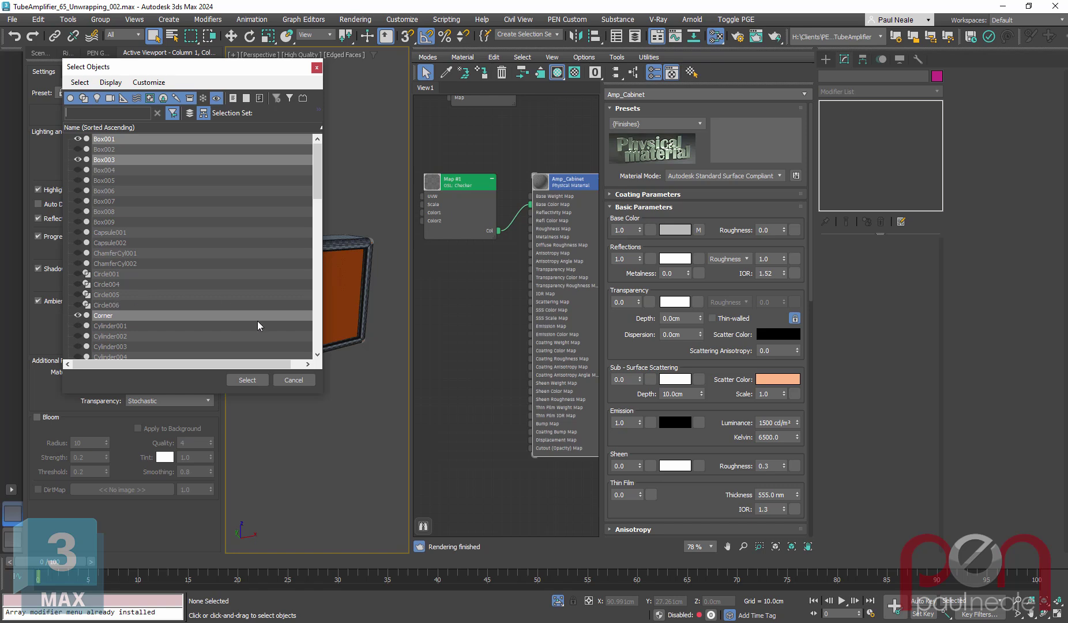
{"action": "left_click", "coordinate": [247, 380]}
{"action": "middle_click_drag", "start_coordinate": [323, 420], "coordinate": [334, 359], "text": "alt"}
{"action": "key", "text": "m"}
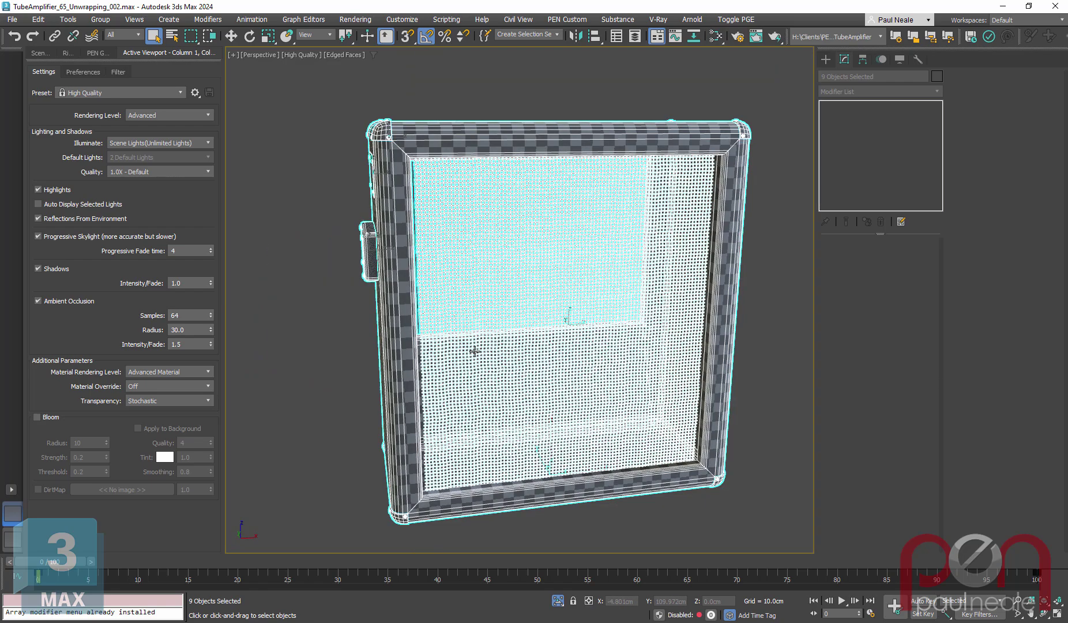
- Save the scene as TubeAmplifier_65_Unwrapping_003.max and apply one Unwrap UVW modifier to all selected cabinet objects, opening the UV editor
{"action": "middle_click_drag", "start_coordinate": [484, 341], "coordinate": [611, 382], "text": "alt"}
{"action": "middle_click_drag", "start_coordinate": [521, 347], "coordinate": [529, 350], "text": "alt"}
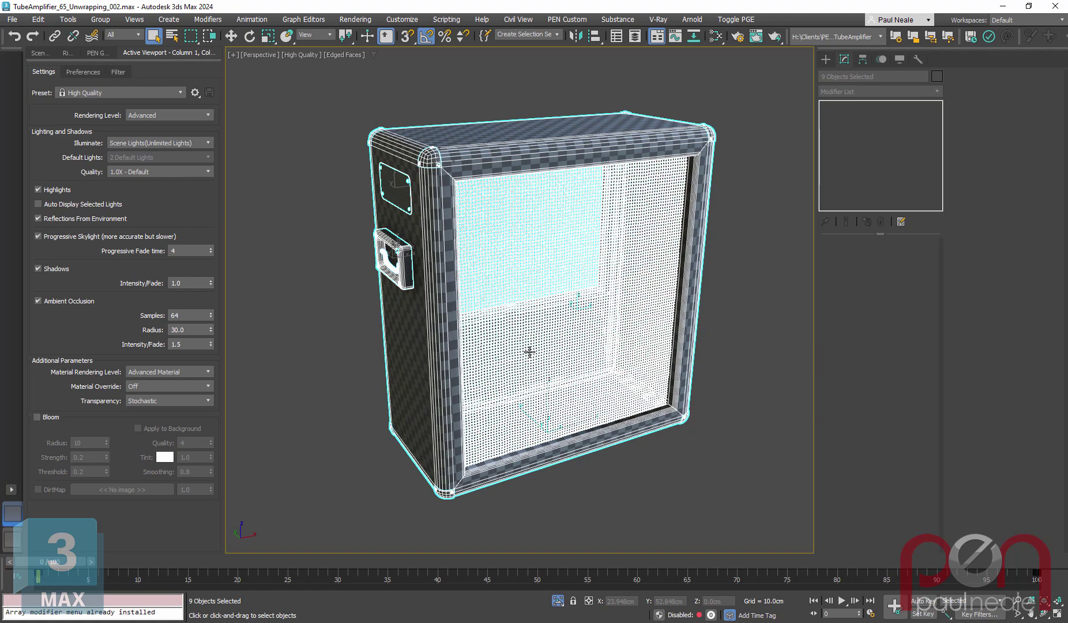
{"action": "key", "text": "ctrl+s"}
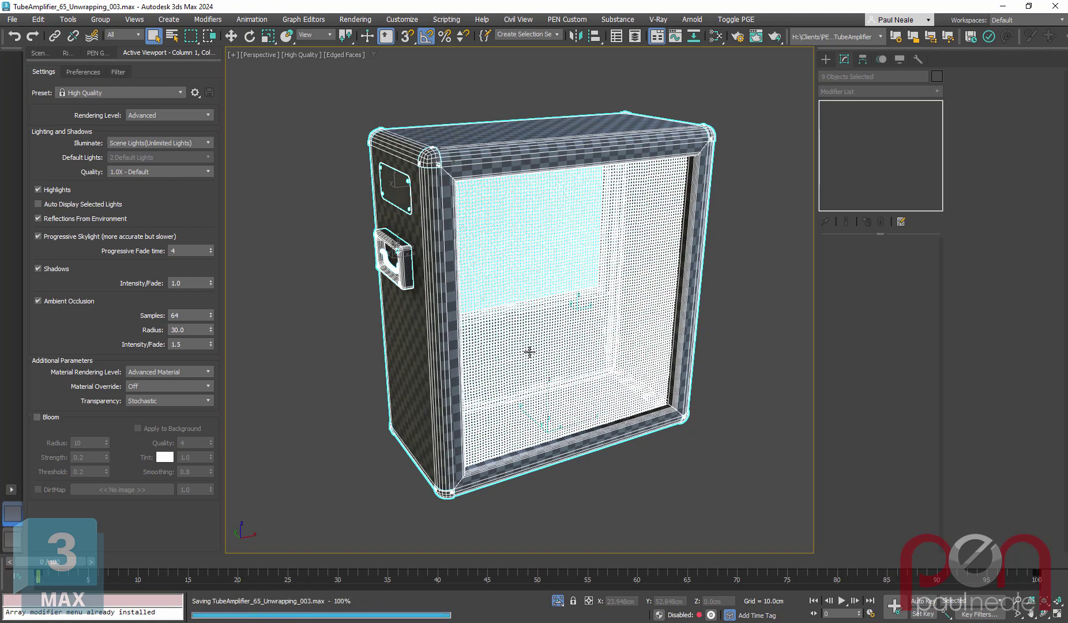
{"action": "type", "text": "xun"}
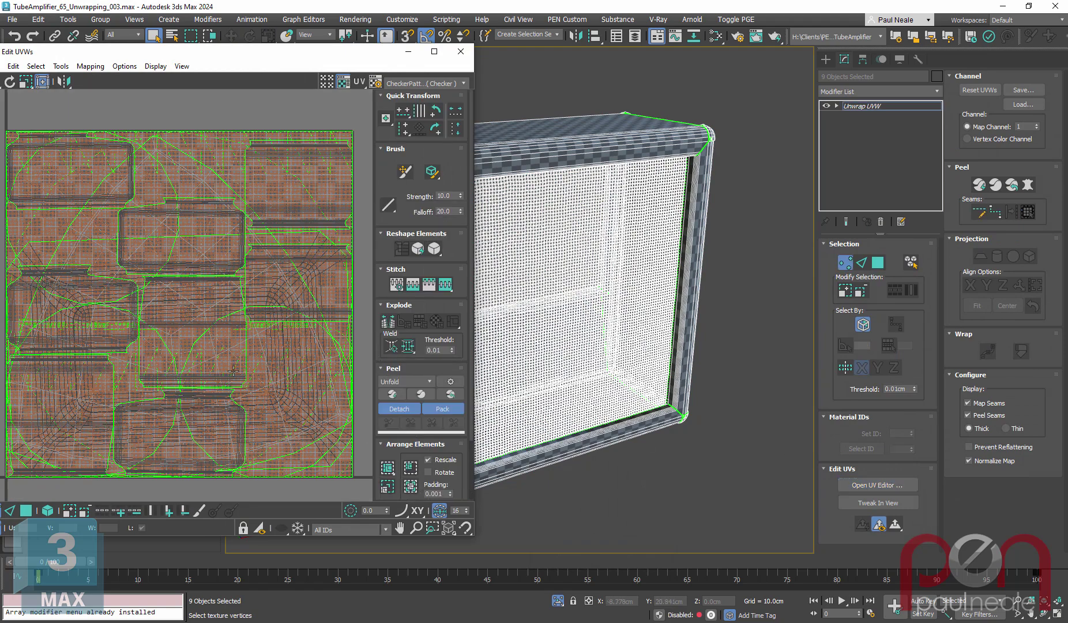
- Try to repack the combined UV shells of all cabinet objects with Rotate enabled
{"action": "scroll", "coordinate": [220, 380], "scroll_direction": "down", "scroll_amount": 3}
{"action": "scroll", "coordinate": [219, 385], "scroll_direction": "down", "scroll_amount": 3}
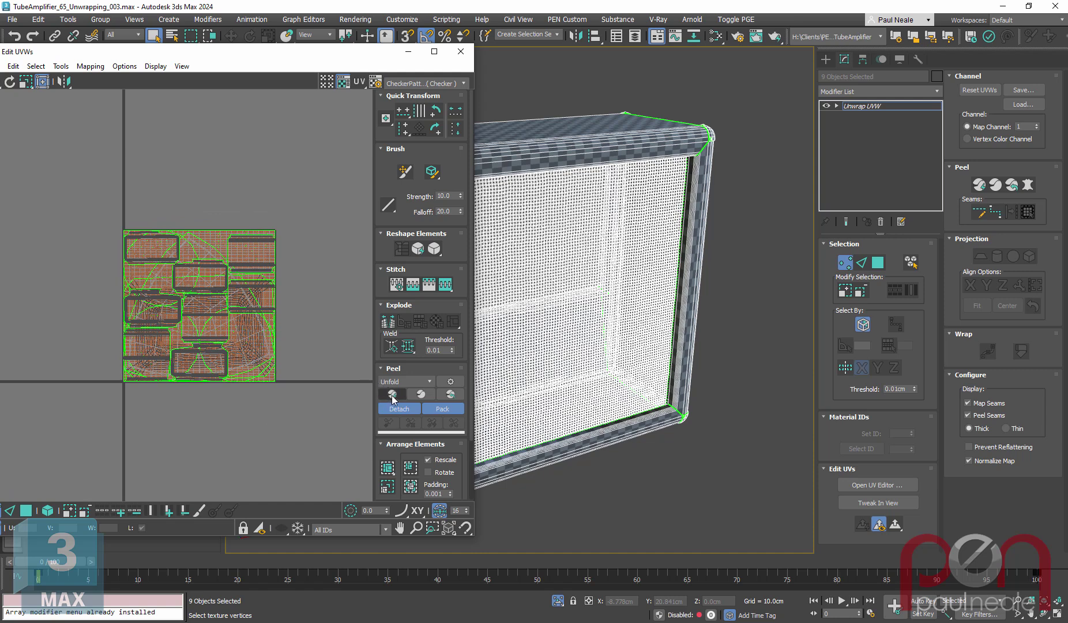
{"action": "left_click", "coordinate": [428, 472]}
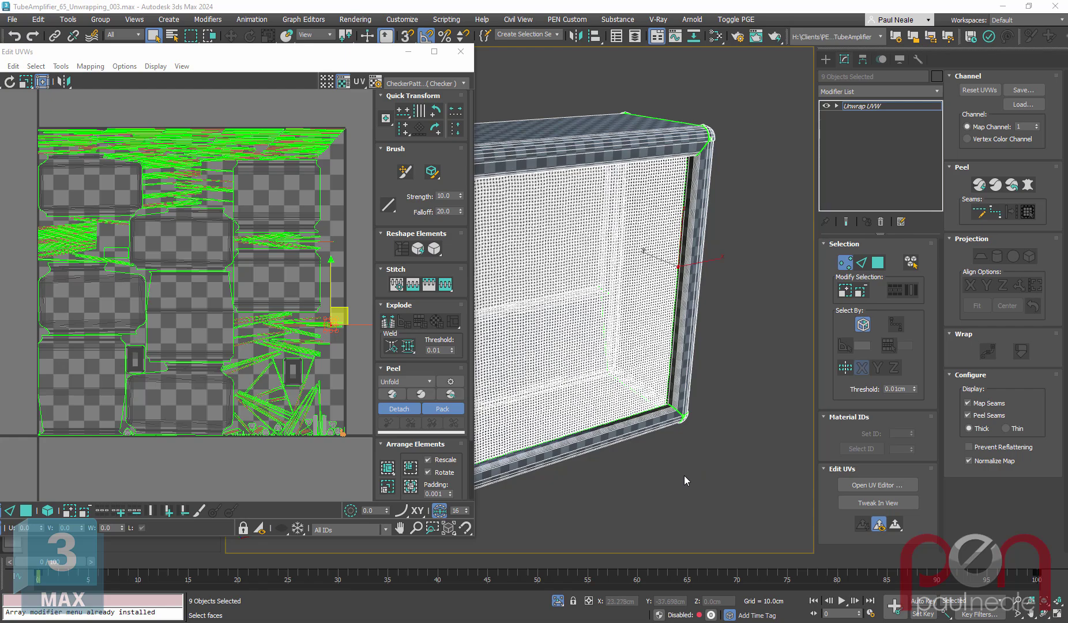
{"action": "scroll", "coordinate": [616, 347], "scroll_direction": "up", "scroll_amount": 5}
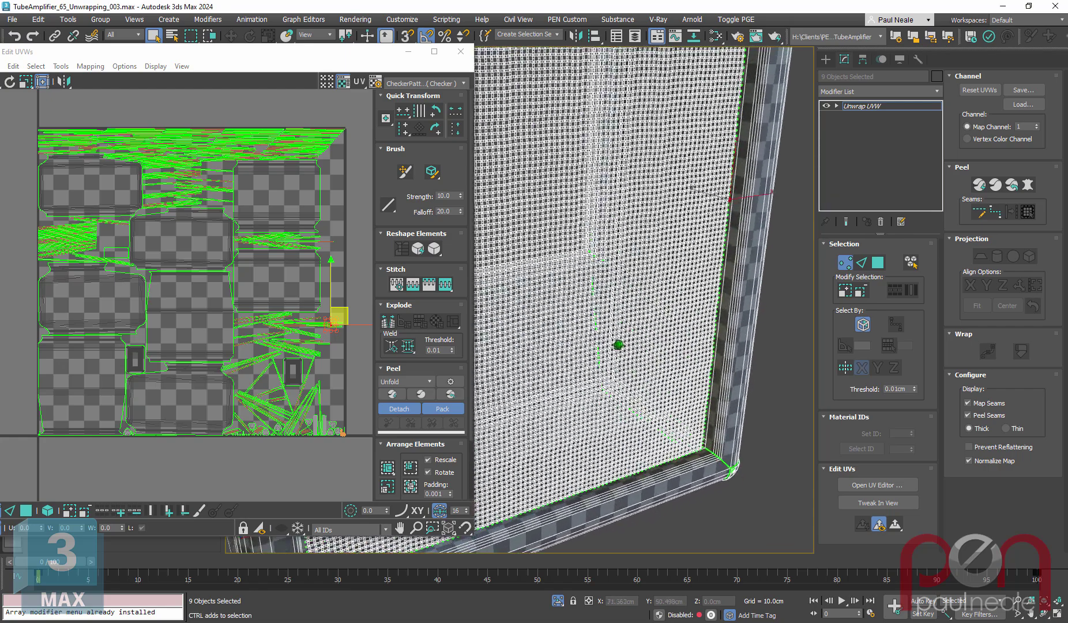
{"action": "scroll", "coordinate": [618, 345], "scroll_direction": "up", "scroll_amount": 3}
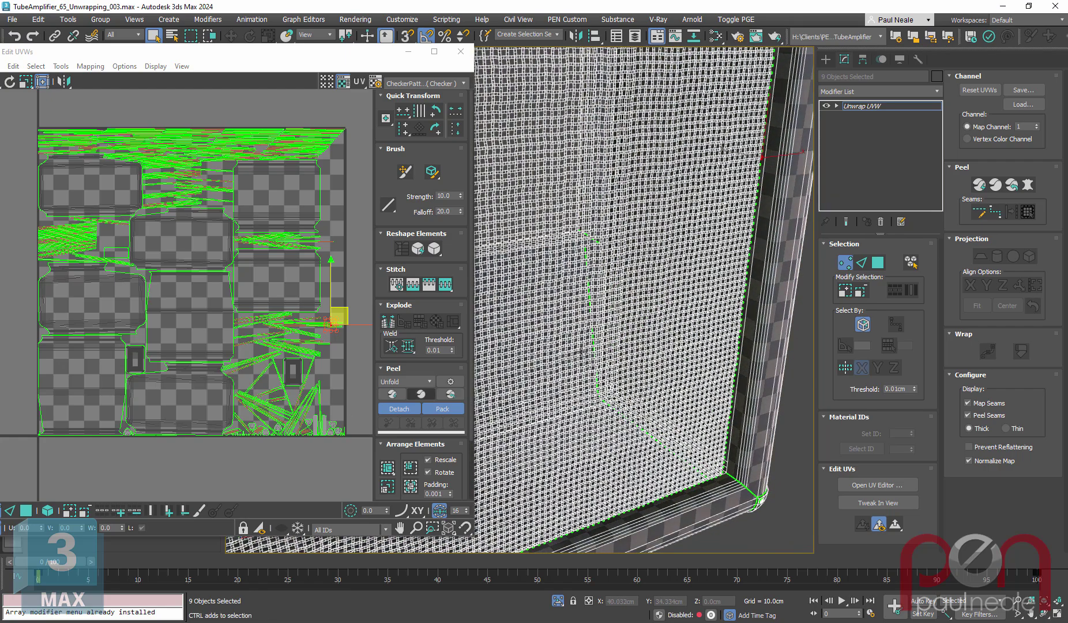
{"action": "scroll", "coordinate": [581, 350], "scroll_direction": "up", "scroll_amount": 5}
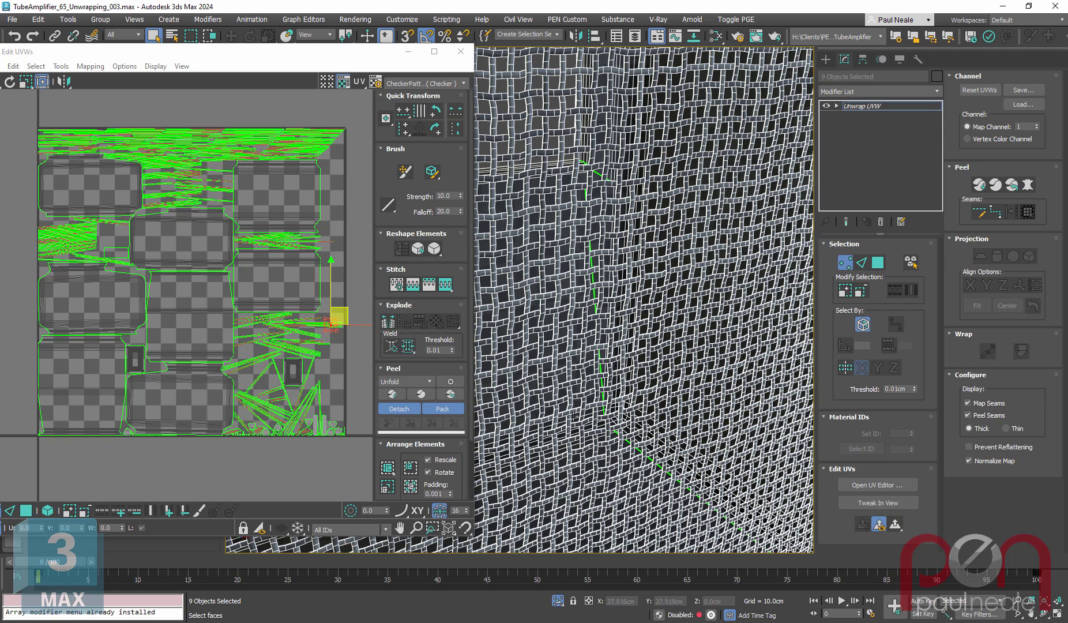
{"action": "middle_click_drag", "start_coordinate": [552, 416], "coordinate": [565, 409]}
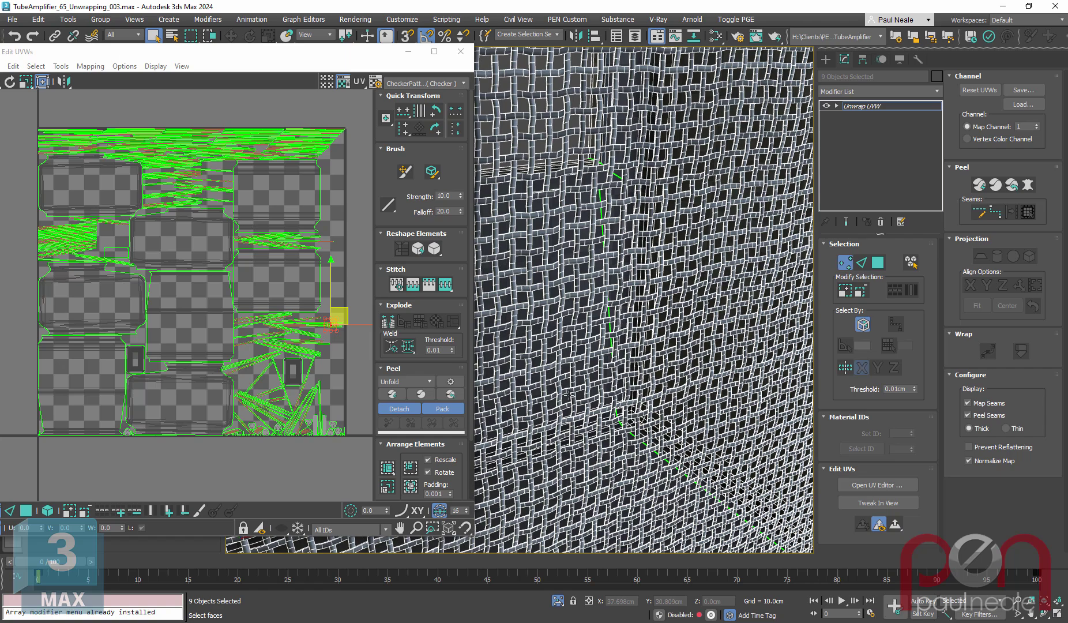
{"action": "scroll", "coordinate": [569, 394], "scroll_direction": "down", "scroll_amount": 5}
{"action": "scroll", "coordinate": [596, 399], "scroll_direction": "up", "scroll_amount": 2}
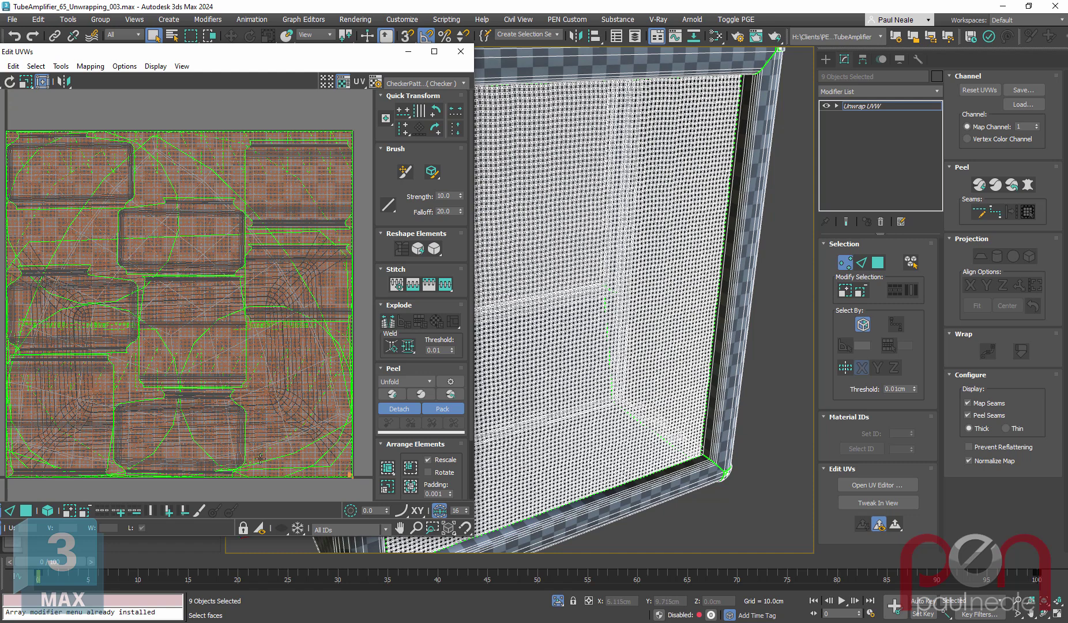
- Select the overlapping UV shells in polygon mode by element, expand the selection, and close the UV editor
{"action": "left_click", "coordinate": [276, 421]}
{"action": "left_click", "coordinate": [28, 509]}
{"action": "left_click", "coordinate": [48, 510]}
{"action": "left_click", "coordinate": [67, 510]}
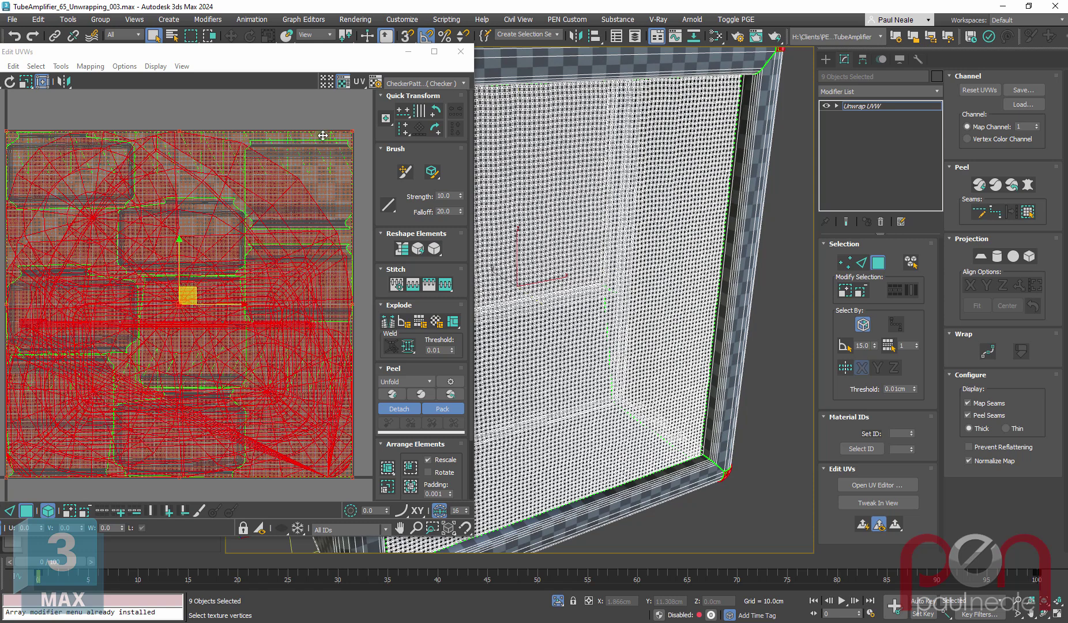
{"action": "left_click", "coordinate": [461, 53]}
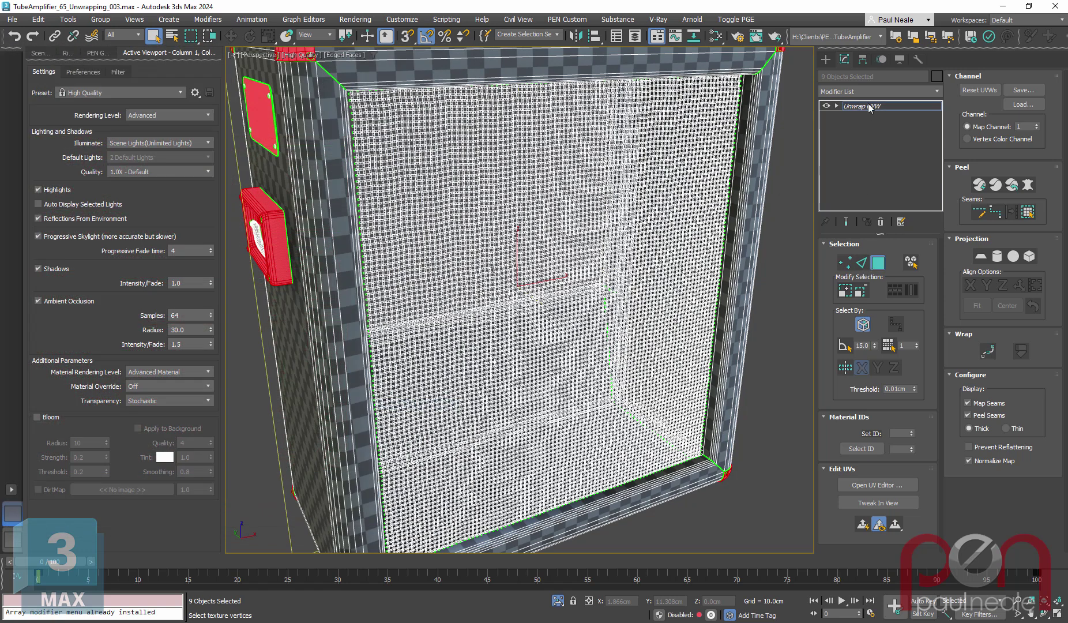
- Delete the shared Unwrap UVW modifier from the cabinet objects and clear the object selection
{"action": "right_click", "coordinate": [869, 108]}
{"action": "left_click", "coordinate": [882, 121]}
{"action": "scroll", "coordinate": [755, 345], "scroll_direction": "down", "scroll_amount": 5}
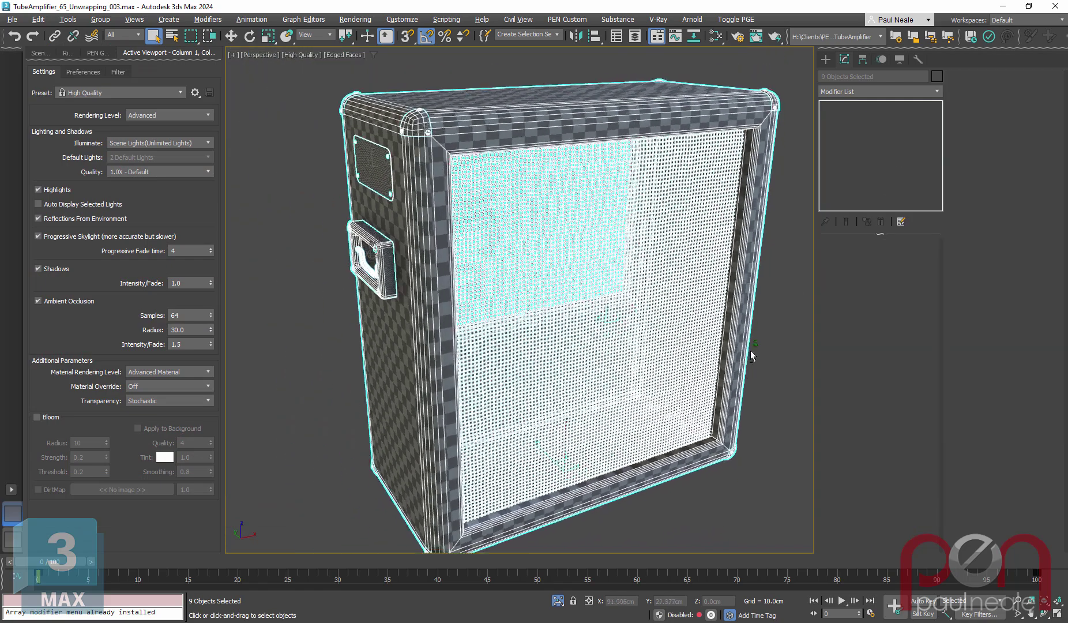
{"action": "left_click", "coordinate": [769, 345]}
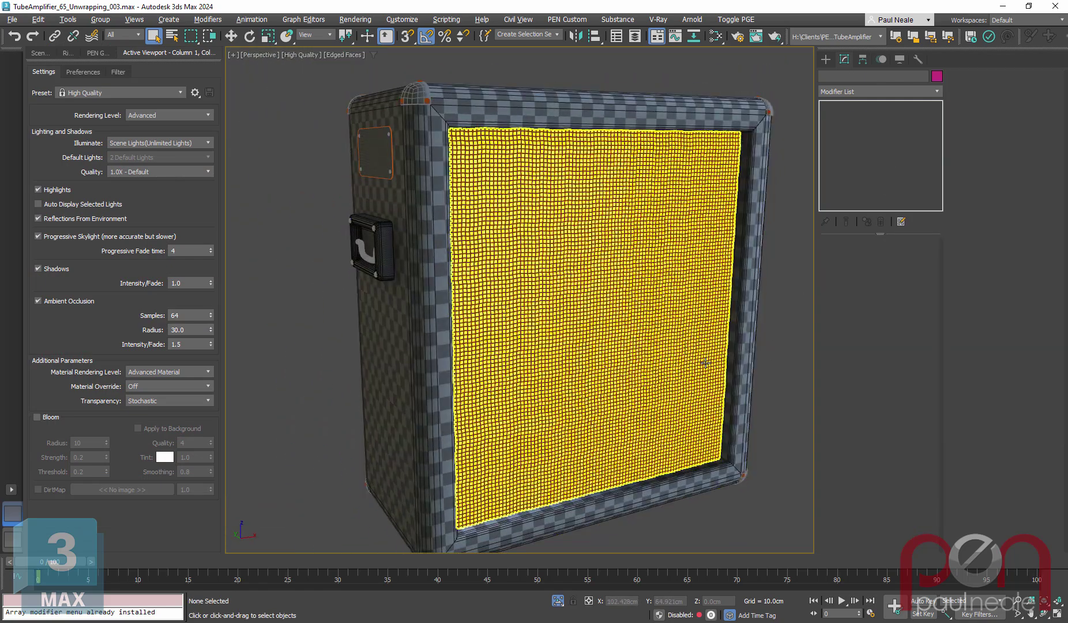
- Select only the grille cloth and open the UV editor of its own Unwrap UVW modifier
{"action": "left_click", "coordinate": [705, 362]}
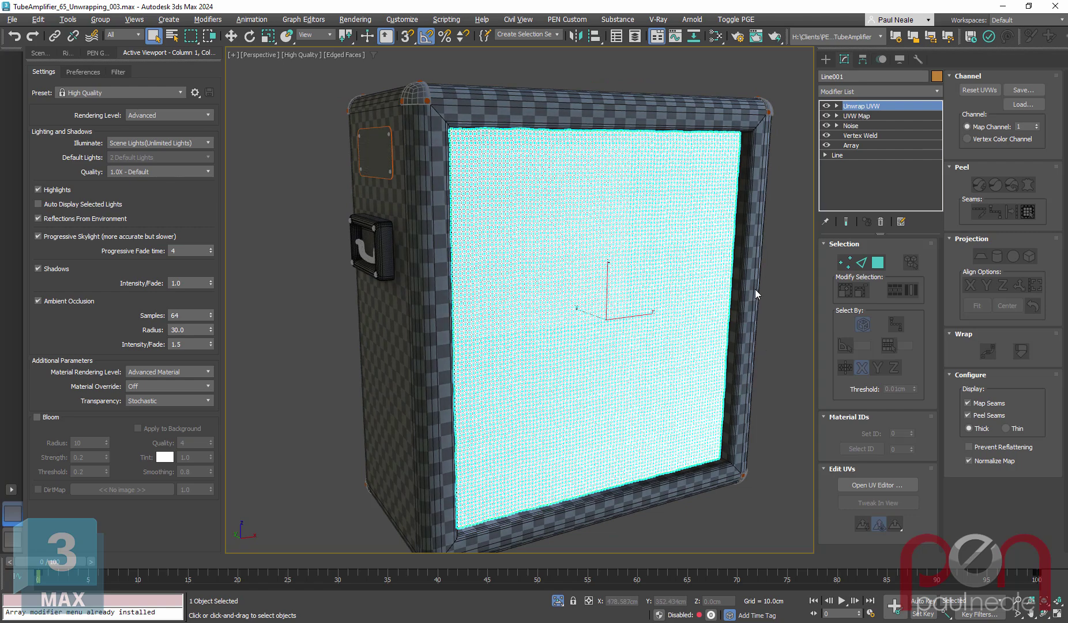
{"action": "middle_click_drag", "start_coordinate": [757, 294], "coordinate": [784, 357], "text": "alt"}
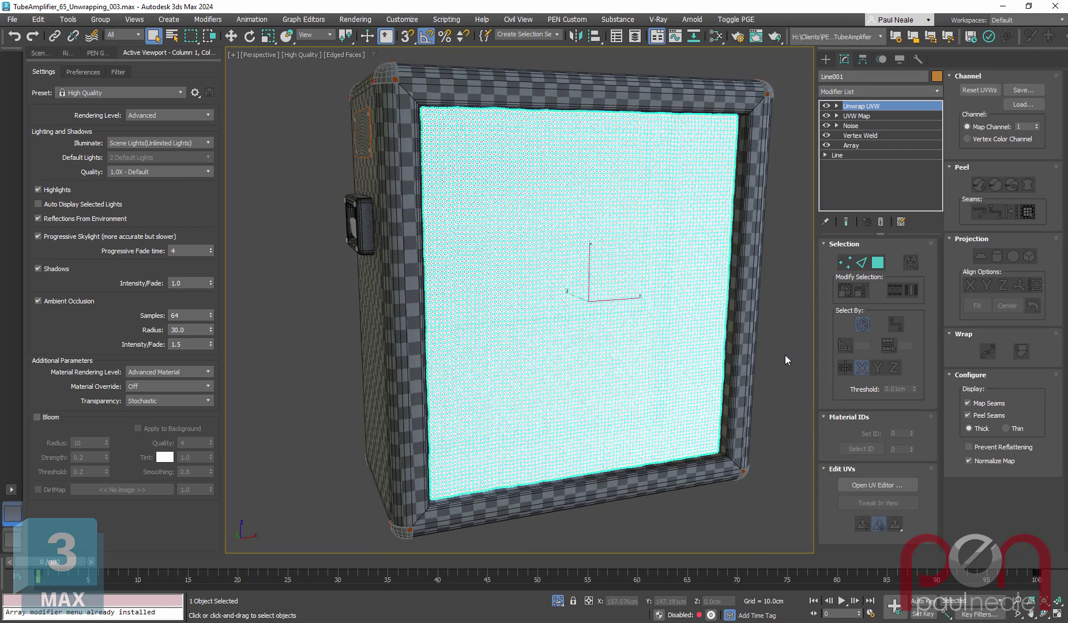
{"action": "left_click", "coordinate": [902, 485]}
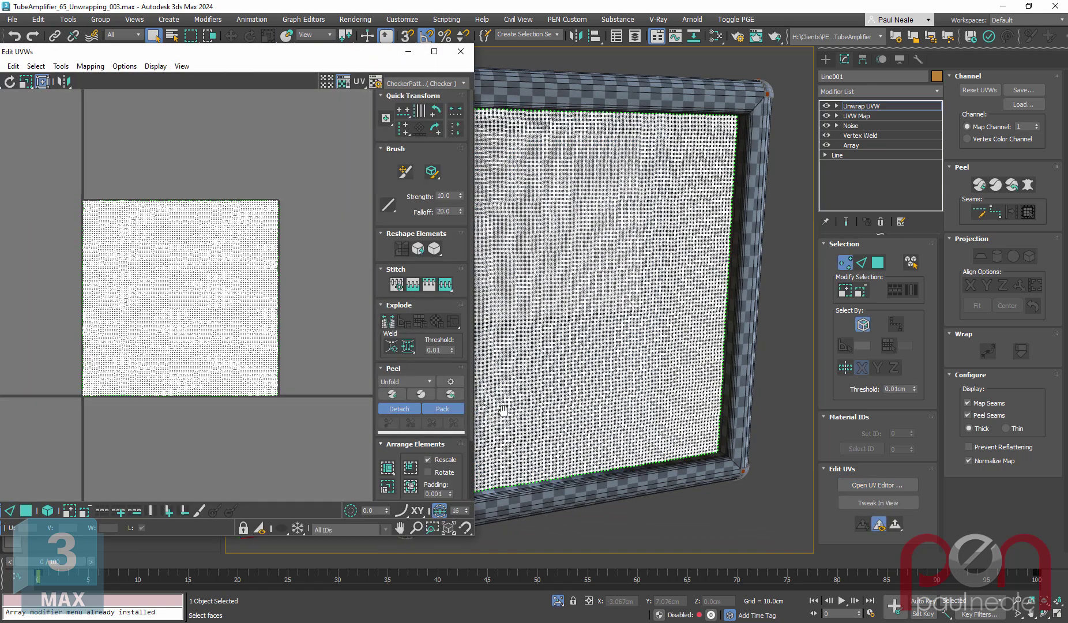
{"action": "middle_click_drag", "start_coordinate": [290, 339], "coordinate": [294, 364], "text": "ctrl+alt"}
{"action": "middle_click_drag", "start_coordinate": [294, 356], "coordinate": [259, 321]}
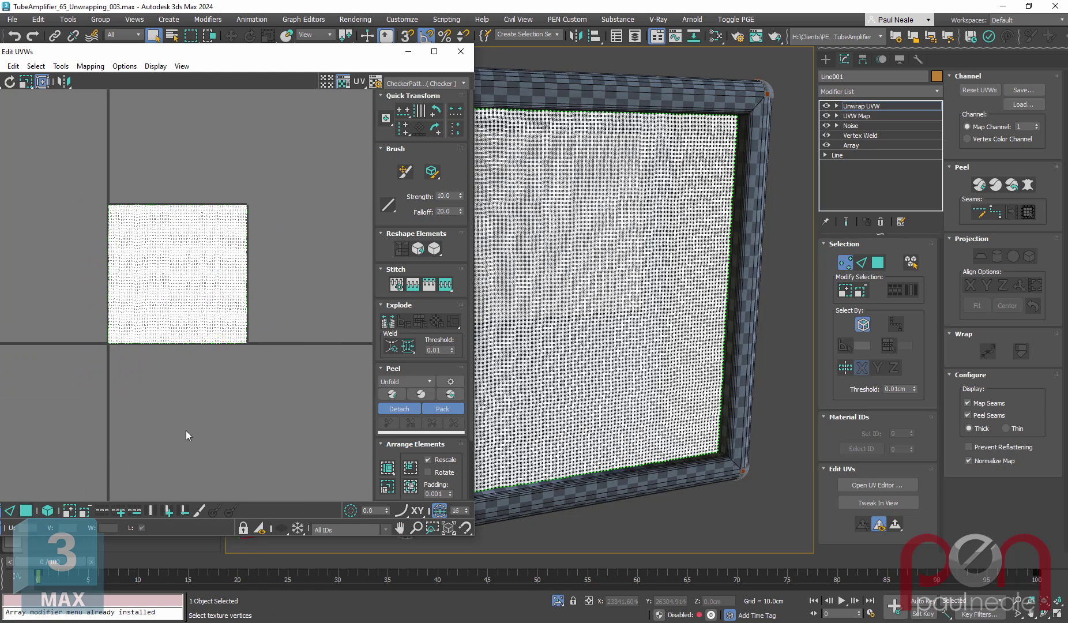
{"action": "middle_click_drag", "start_coordinate": [187, 431], "coordinate": [209, 416]}
- Move all of the grille cloth's UV polygons about 1.6 units along U, outside the main tile, and close the UV editor
{"action": "left_click", "coordinate": [26, 509]}
{"action": "middle_click_drag", "start_coordinate": [150, 436], "coordinate": [163, 431]}
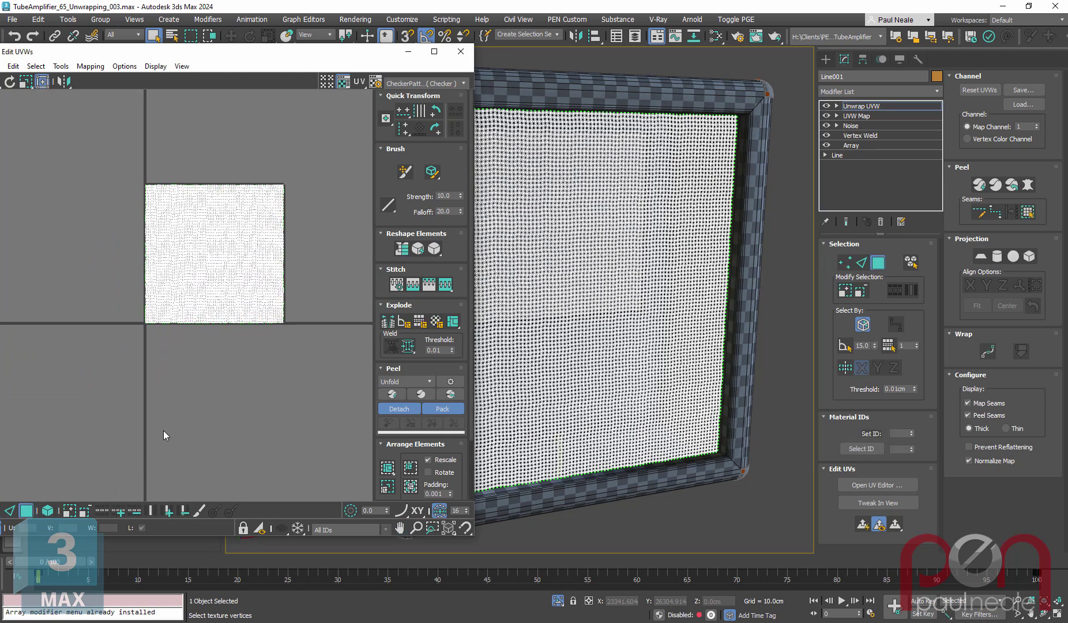
{"action": "left_click", "coordinate": [250, 281]}
{"action": "middle_click_drag", "start_coordinate": [303, 310], "coordinate": [257, 310]}
{"action": "left_click_drag", "start_coordinate": [189, 263], "coordinate": [409, 262]}
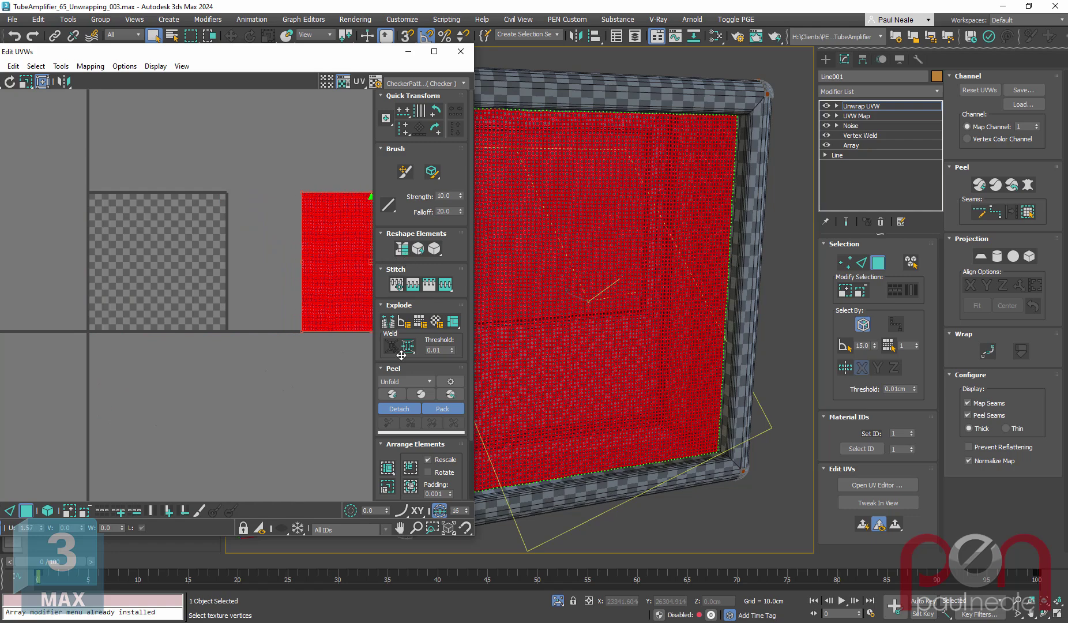
{"action": "left_click_drag", "start_coordinate": [401, 355], "coordinate": [406, 359]}
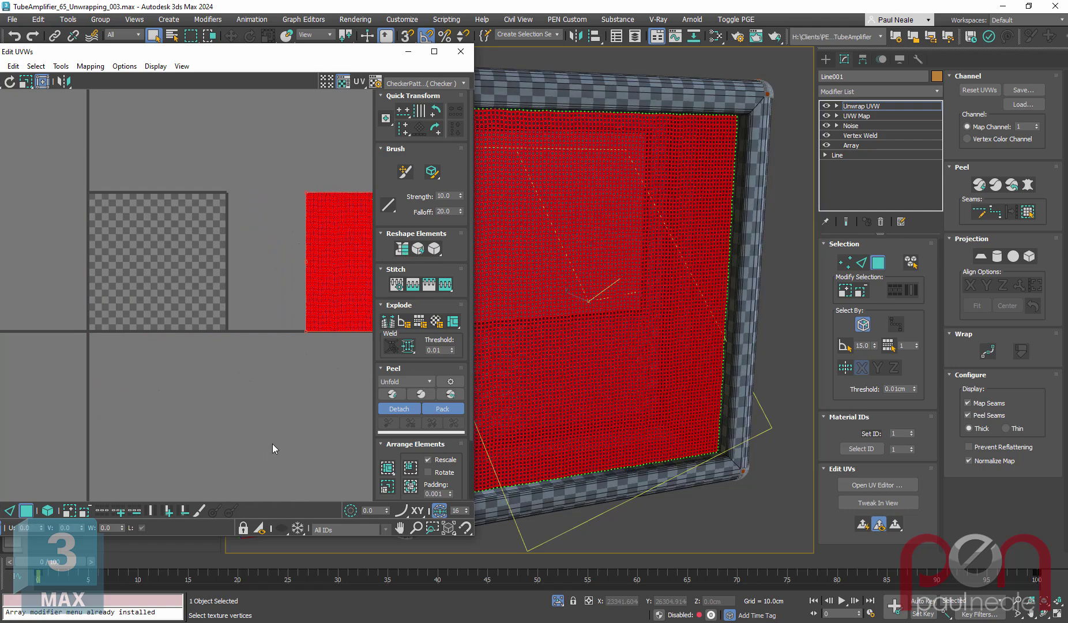
{"action": "left_click", "coordinate": [310, 426]}
{"action": "left_click", "coordinate": [459, 53]}
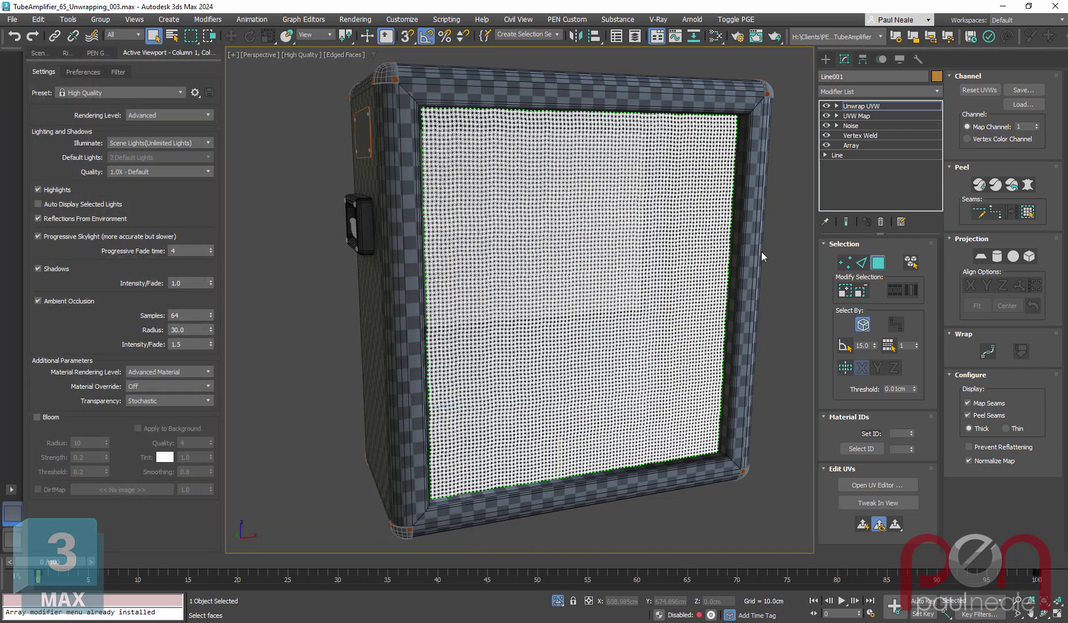
- Select all cabinet objects, apply one shared Unwrap UVW modifier, and open the UV editor
{"action": "middle_click_drag", "start_coordinate": [760, 287], "coordinate": [617, 311], "text": "alt"}
{"action": "left_click", "coordinate": [879, 264]}
{"action": "key", "text": "ctrl+a"}
{"action": "type", "text": "xunwrap"}
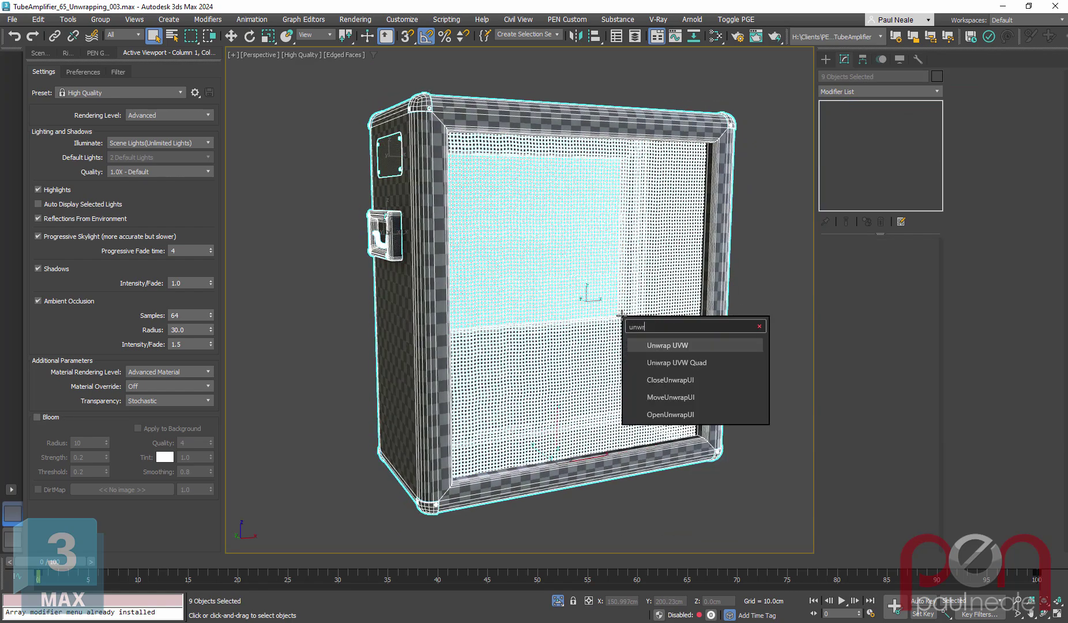
{"action": "key", "text": "Return"}
{"action": "left_click", "coordinate": [862, 486]}
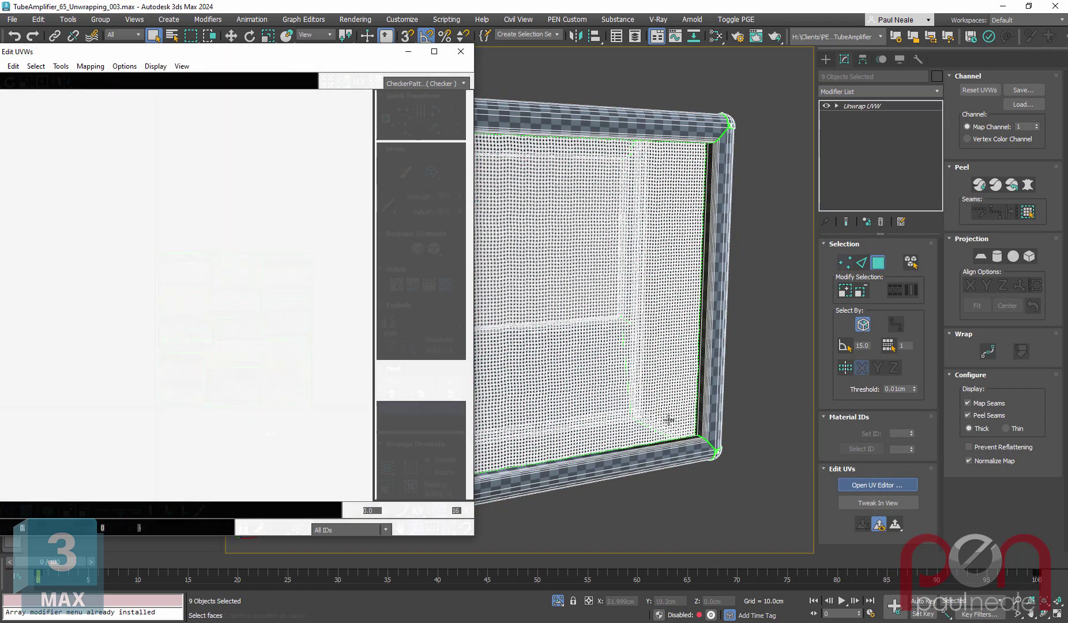
- Select all UV polygons inside the main tile, leaving out the grille cloth, and pack them with Rotate enabled
{"action": "middle_click_drag", "start_coordinate": [277, 348], "coordinate": [253, 331]}
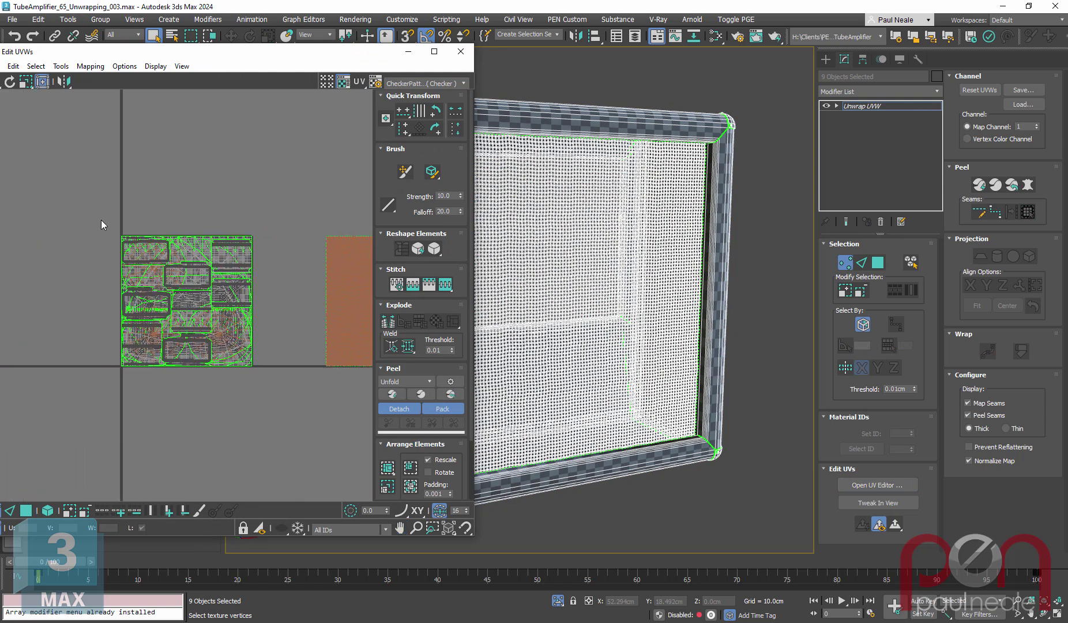
{"action": "left_click_drag", "start_coordinate": [101, 219], "coordinate": [274, 400]}
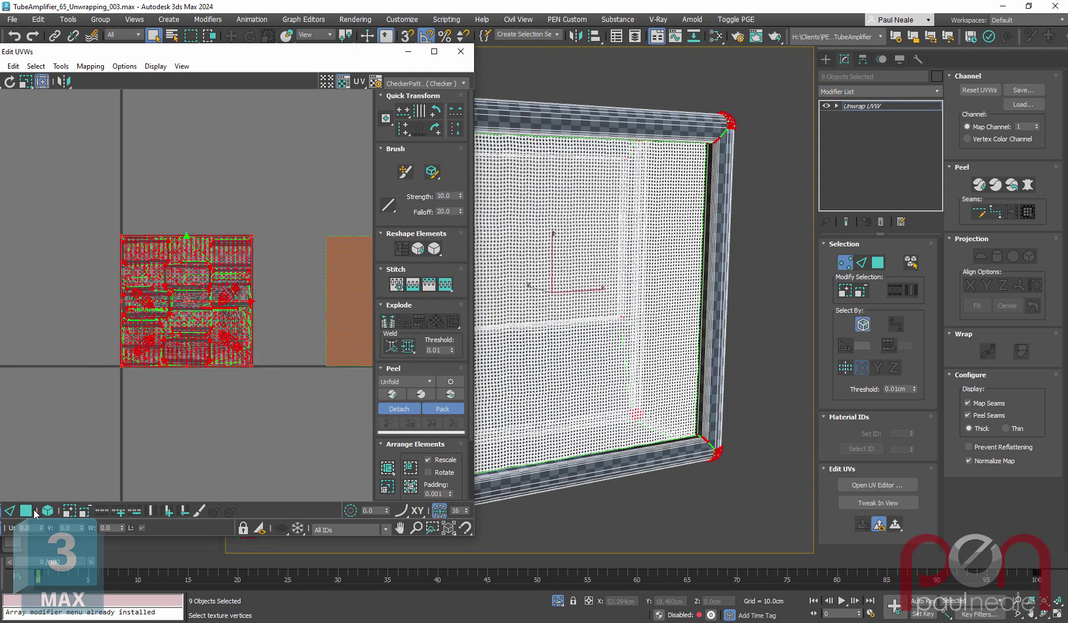
{"action": "left_click", "coordinate": [33, 511]}
{"action": "left_click_drag", "start_coordinate": [268, 57], "coordinate": [324, 58]}
{"action": "left_click_drag", "start_coordinate": [147, 219], "coordinate": [347, 418]}
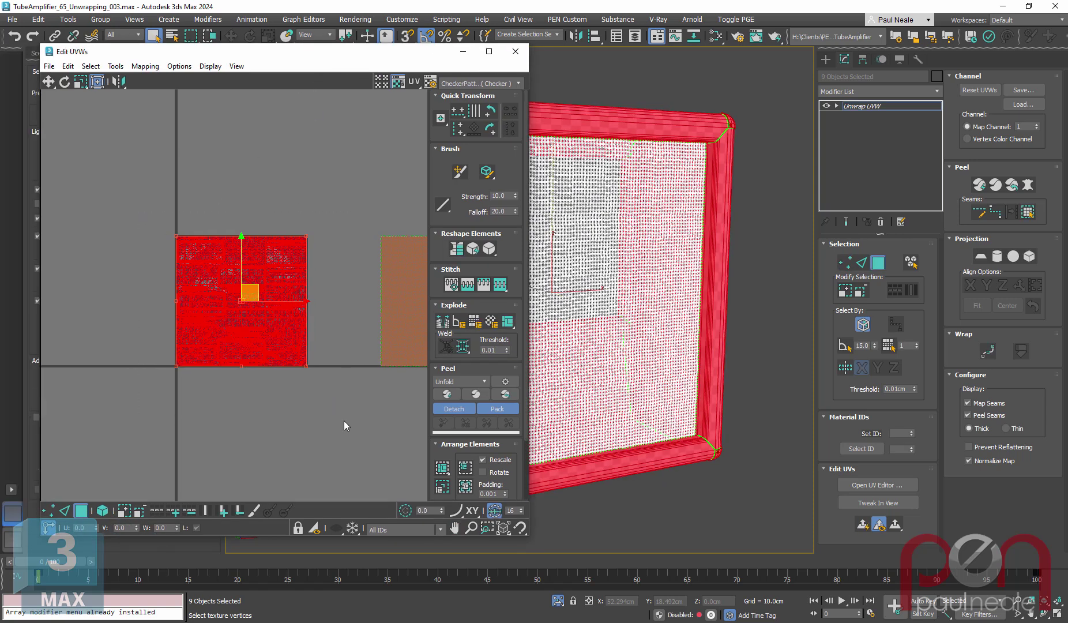
{"action": "scroll", "coordinate": [294, 352], "scroll_direction": "up", "scroll_amount": 5}
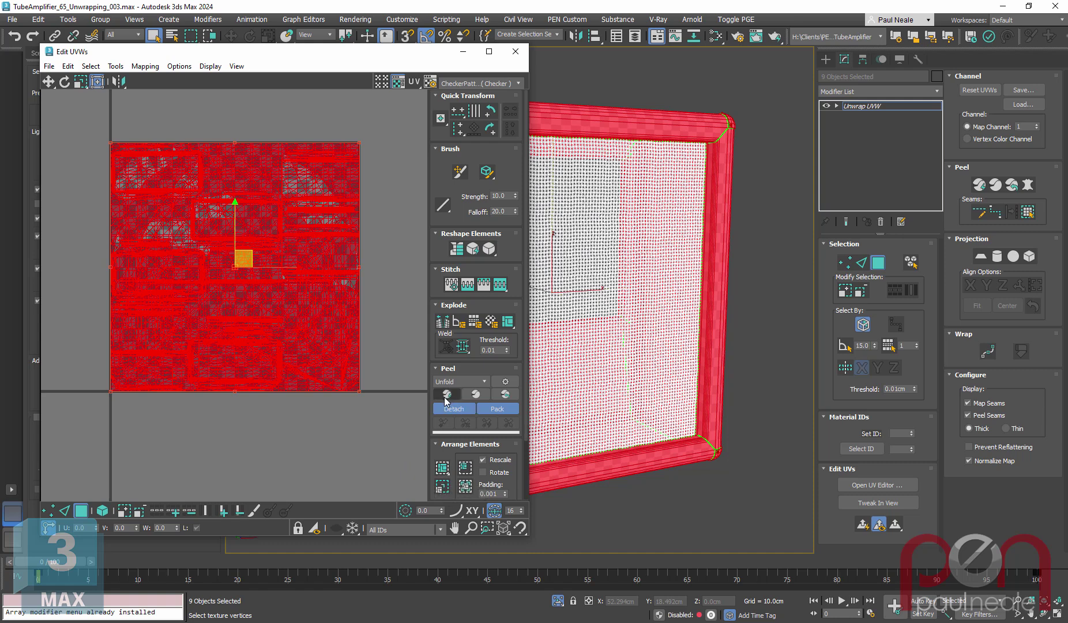
{"action": "left_click", "coordinate": [483, 472]}
{"action": "middle_click_drag", "start_coordinate": [367, 449], "coordinate": [334, 436]}
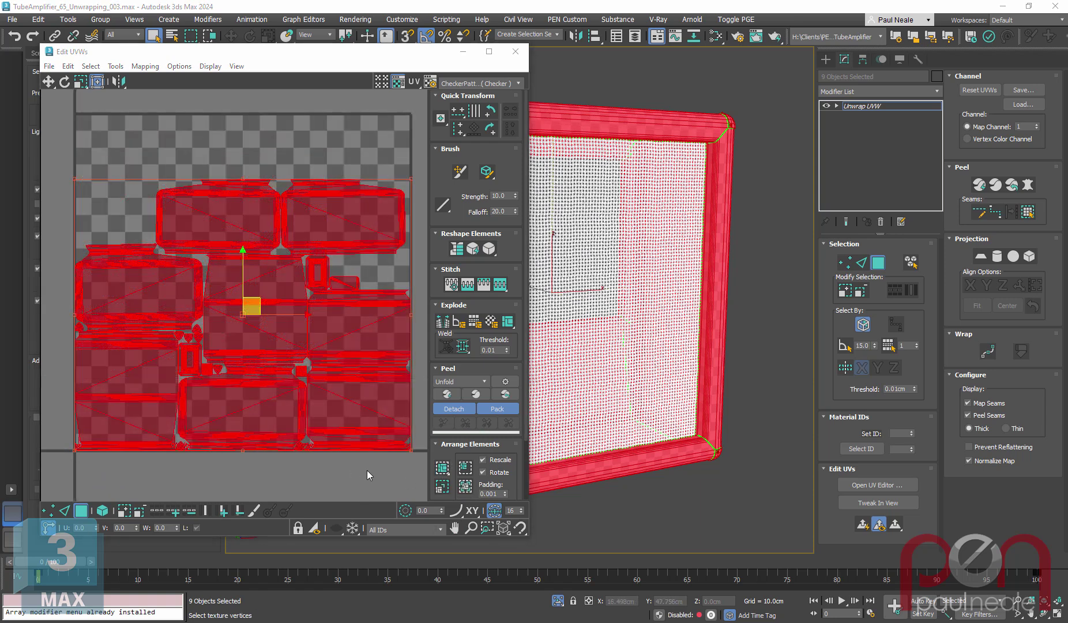
- Clear the polygon selection and examine the checker pattern's scale on the cabinet's sides, handles and front
{"action": "middle_click_drag", "start_coordinate": [644, 245], "coordinate": [596, 273], "text": "alt"}
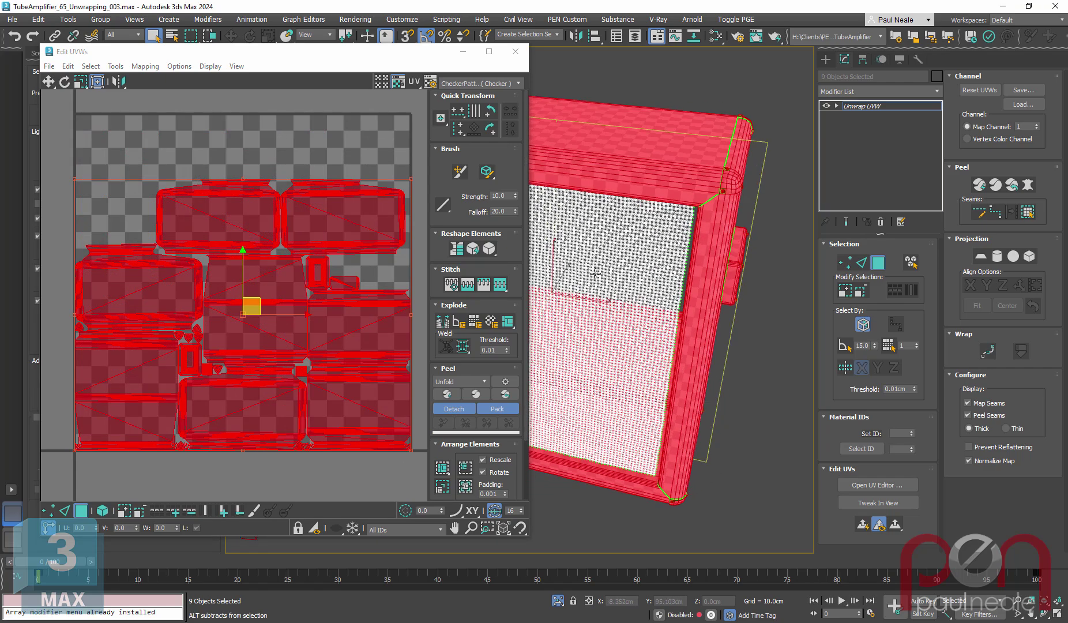
{"action": "left_click", "coordinate": [771, 308]}
{"action": "middle_click_drag", "start_coordinate": [770, 308], "coordinate": [704, 305], "text": "alt"}
{"action": "middle_click_drag", "start_coordinate": [704, 352], "coordinate": [677, 234], "text": "alt"}
{"action": "scroll", "coordinate": [676, 236], "scroll_direction": "down", "scroll_amount": 3}
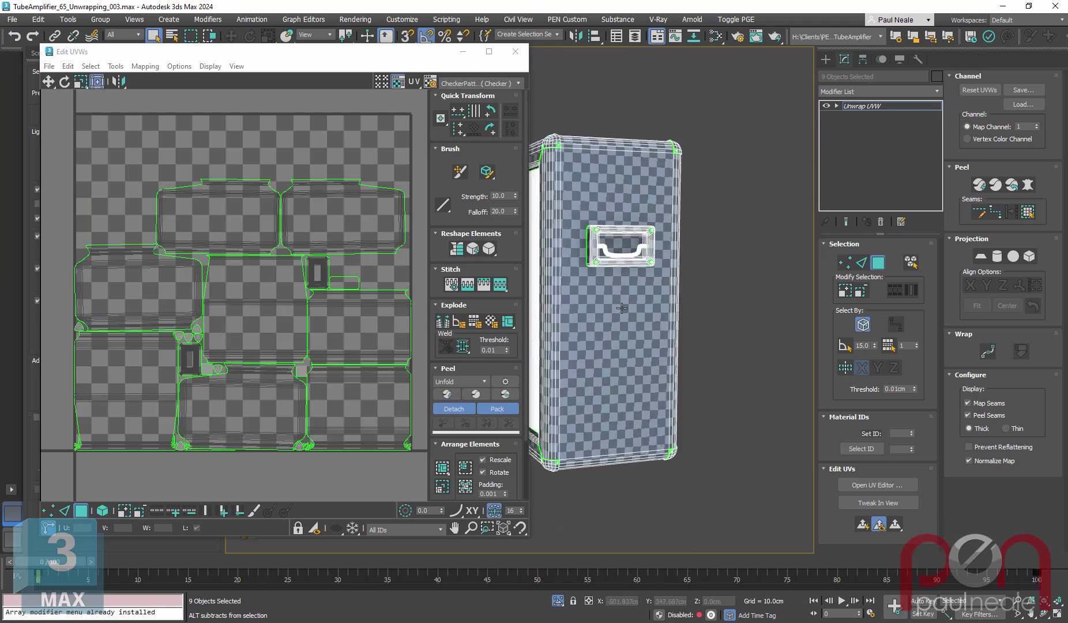
{"action": "middle_click_drag", "start_coordinate": [680, 305], "coordinate": [636, 185], "text": "alt"}
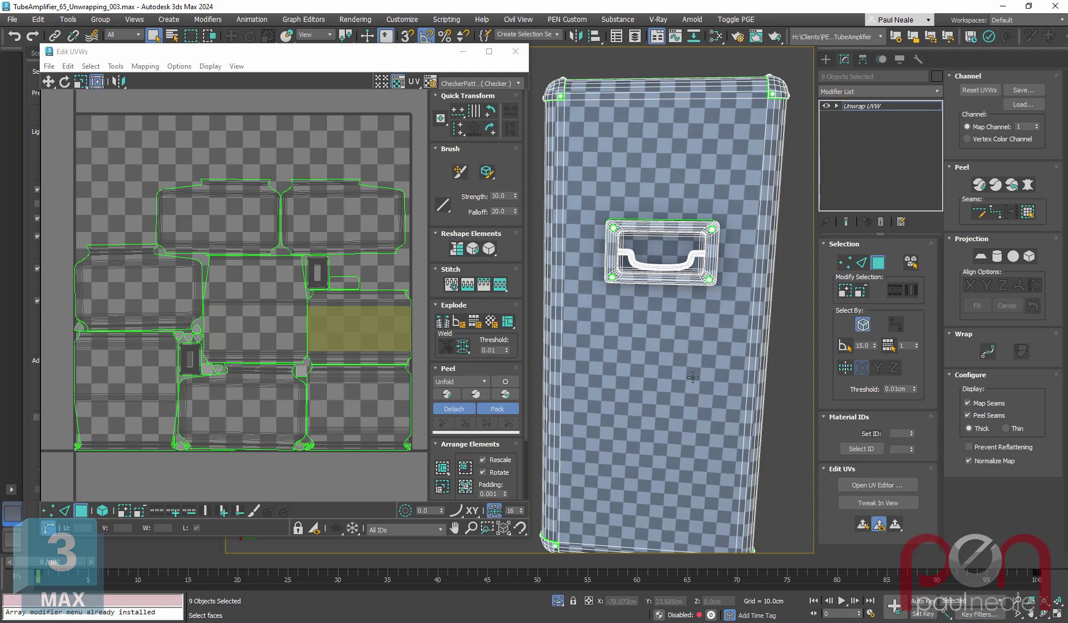
{"action": "middle_click_drag", "start_coordinate": [692, 377], "coordinate": [554, 351], "text": "alt"}
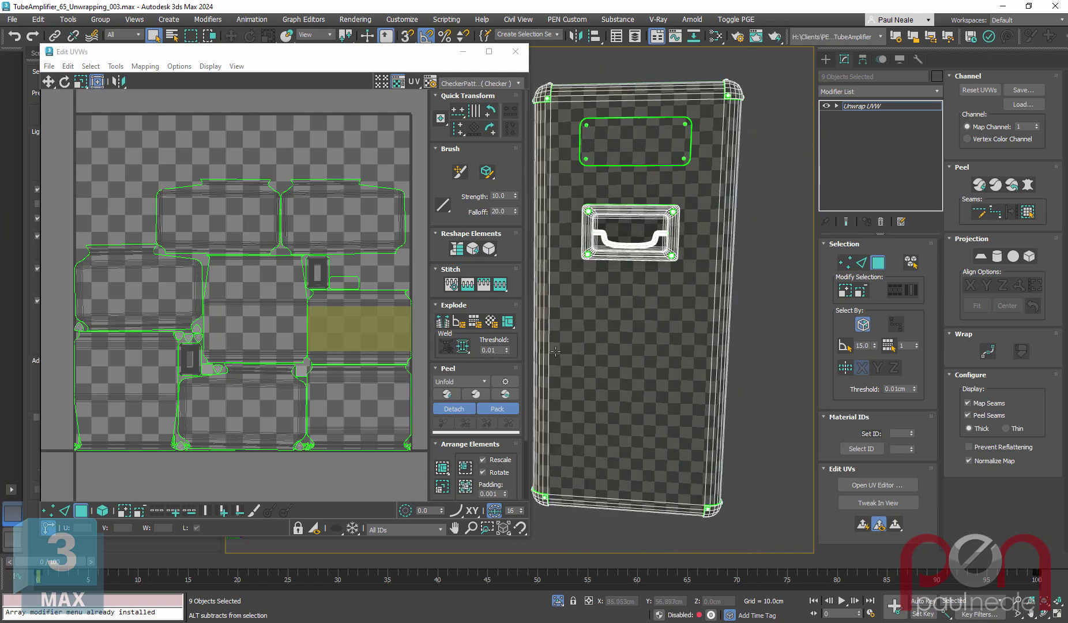
{"action": "middle_click_drag", "start_coordinate": [680, 346], "coordinate": [616, 330], "text": "alt"}
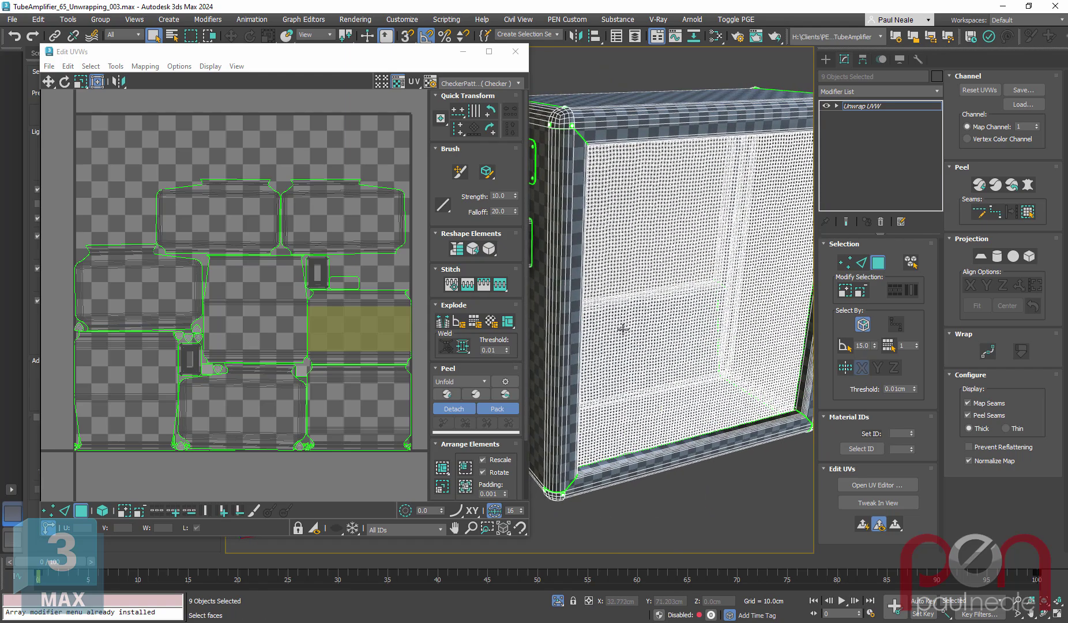
- Inspect the packed UV layout closely, checking the small corner and handle shells between the large cabinet shells
{"action": "left_click", "coordinate": [373, 282]}
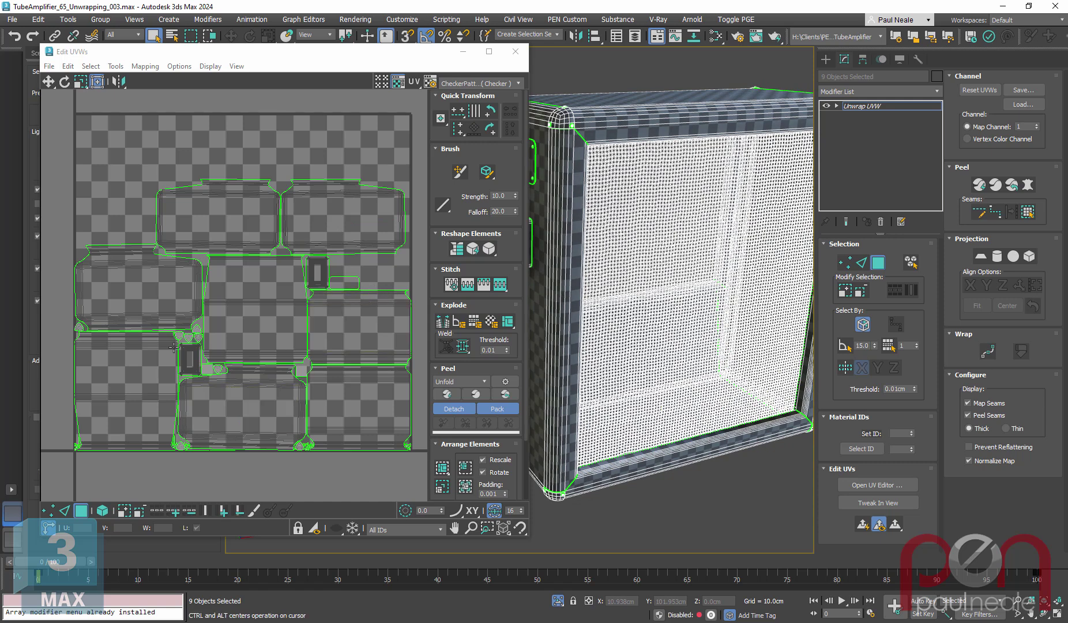
{"action": "scroll", "coordinate": [218, 358], "scroll_direction": "up", "scroll_amount": 5}
{"action": "scroll", "coordinate": [218, 358], "scroll_direction": "up", "scroll_amount": 5}
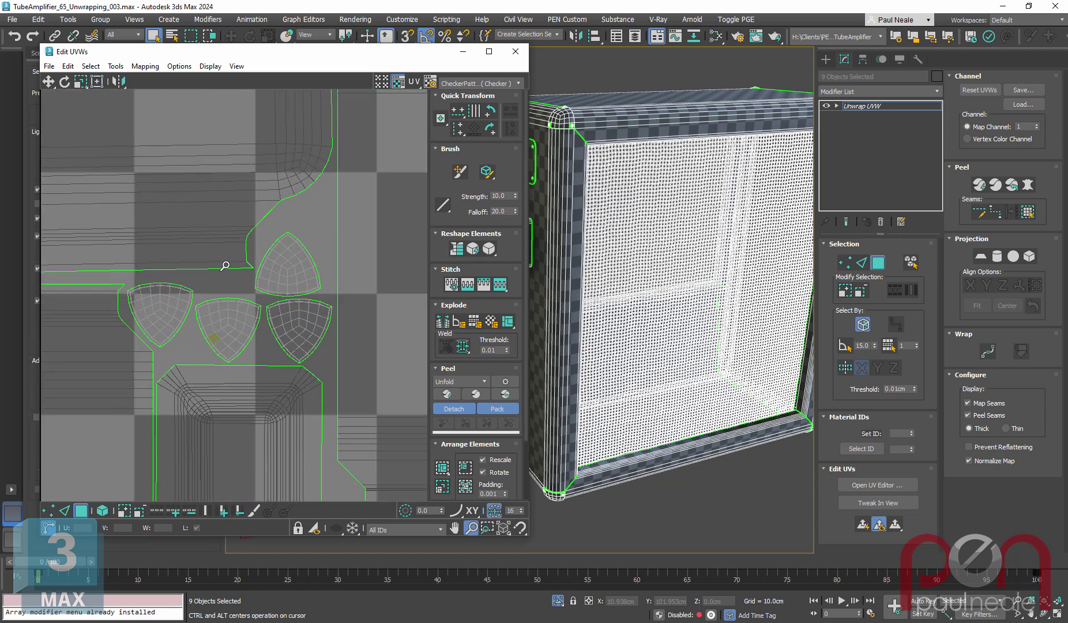
{"action": "scroll", "coordinate": [278, 252], "scroll_direction": "down", "scroll_amount": 5}
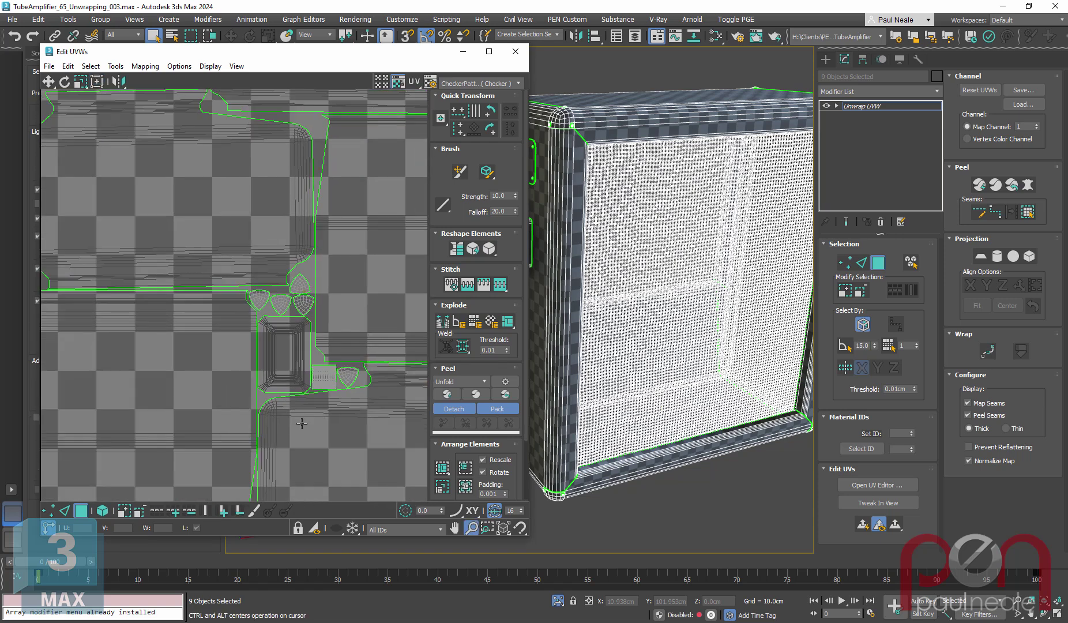
{"action": "middle_click_drag", "start_coordinate": [267, 212], "coordinate": [251, 202], "text": "ctrl+alt"}
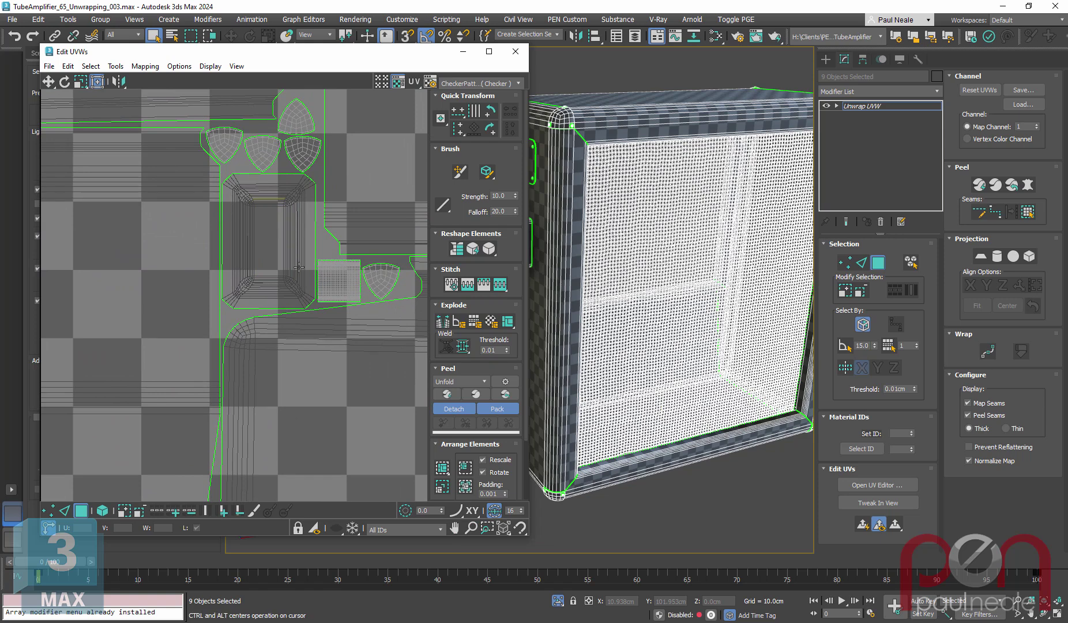
{"action": "middle_click_drag", "start_coordinate": [292, 279], "coordinate": [155, 462], "text": "ctrl+alt"}
{"action": "middle_click_drag", "start_coordinate": [212, 389], "coordinate": [213, 455], "text": "ctrl+alt"}
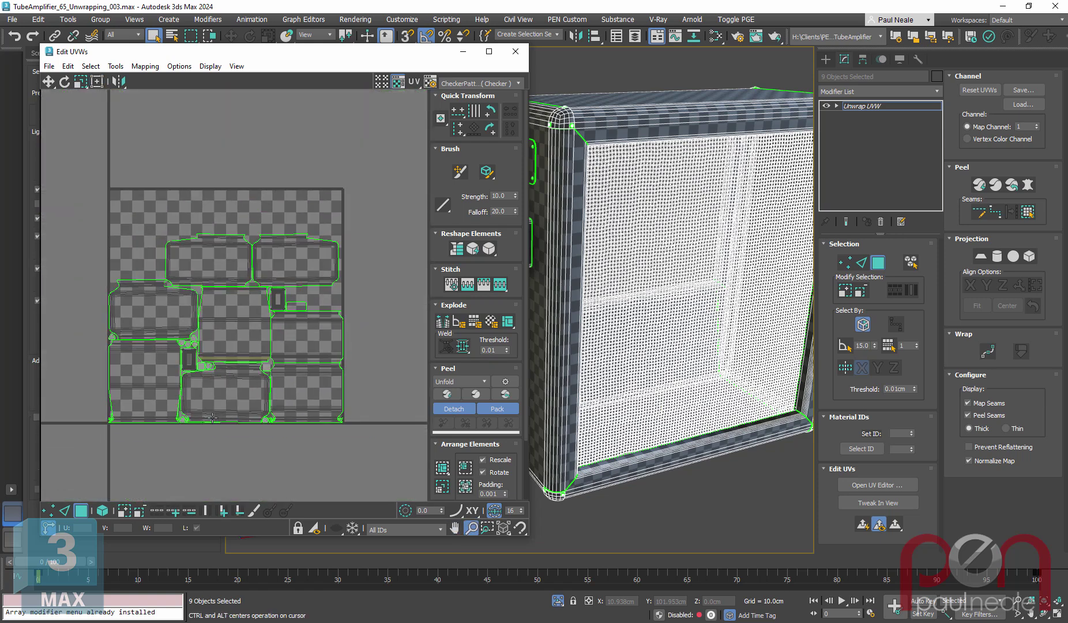
- Turn on selection by UV element and select the grille cloth's UV shell outside the main tile
{"action": "middle_click_drag", "start_coordinate": [369, 308], "coordinate": [201, 312]}
{"action": "scroll", "coordinate": [250, 370], "scroll_direction": "down", "scroll_amount": 3}
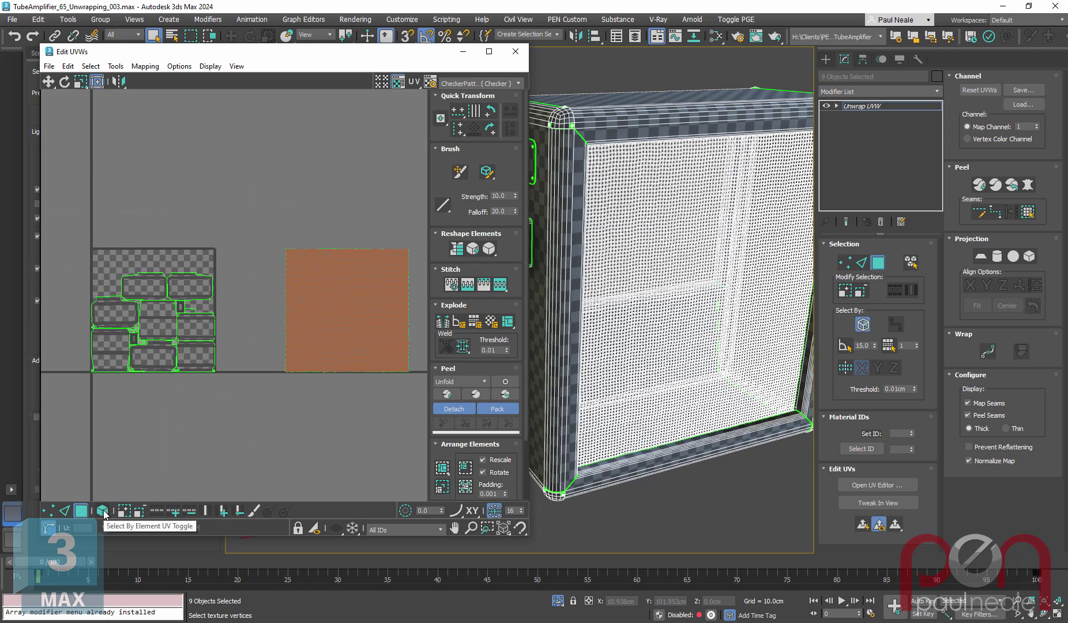
{"action": "left_click_drag", "start_coordinate": [271, 231], "coordinate": [388, 392]}
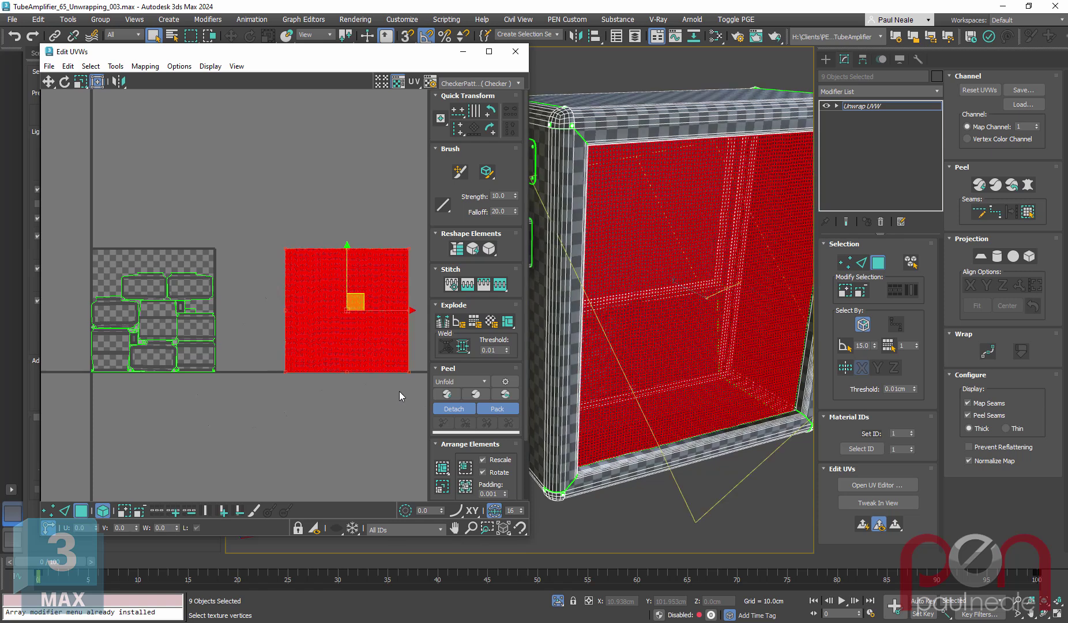
{"action": "middle_click_drag", "start_coordinate": [411, 365], "coordinate": [375, 363]}
{"action": "scroll", "coordinate": [360, 373], "scroll_direction": "up", "scroll_amount": 3}
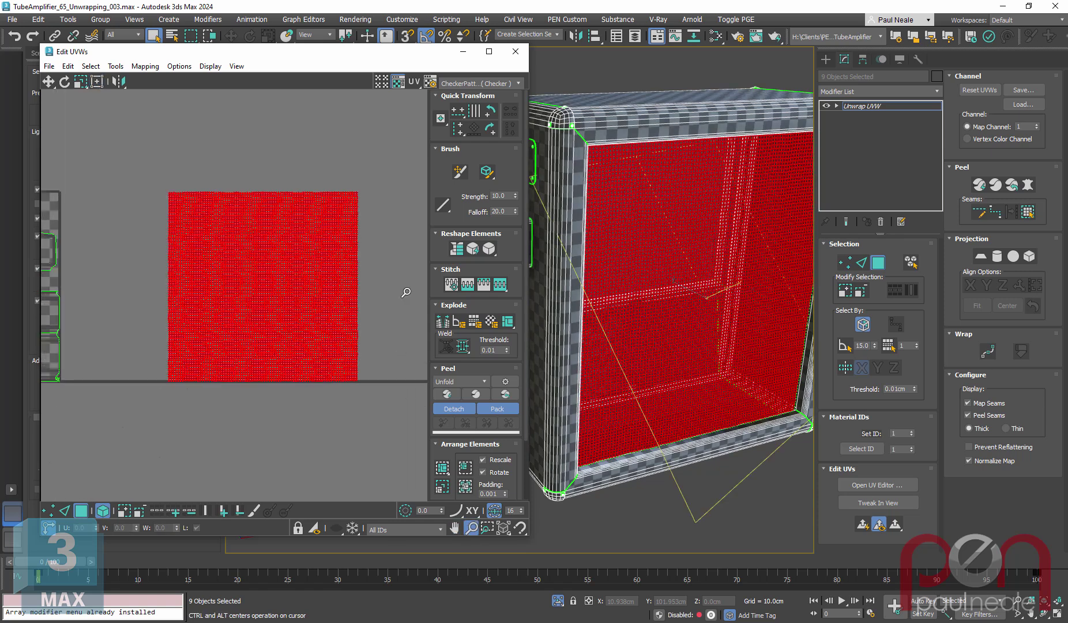
{"action": "scroll", "coordinate": [360, 373], "scroll_direction": "up", "scroll_amount": 1}
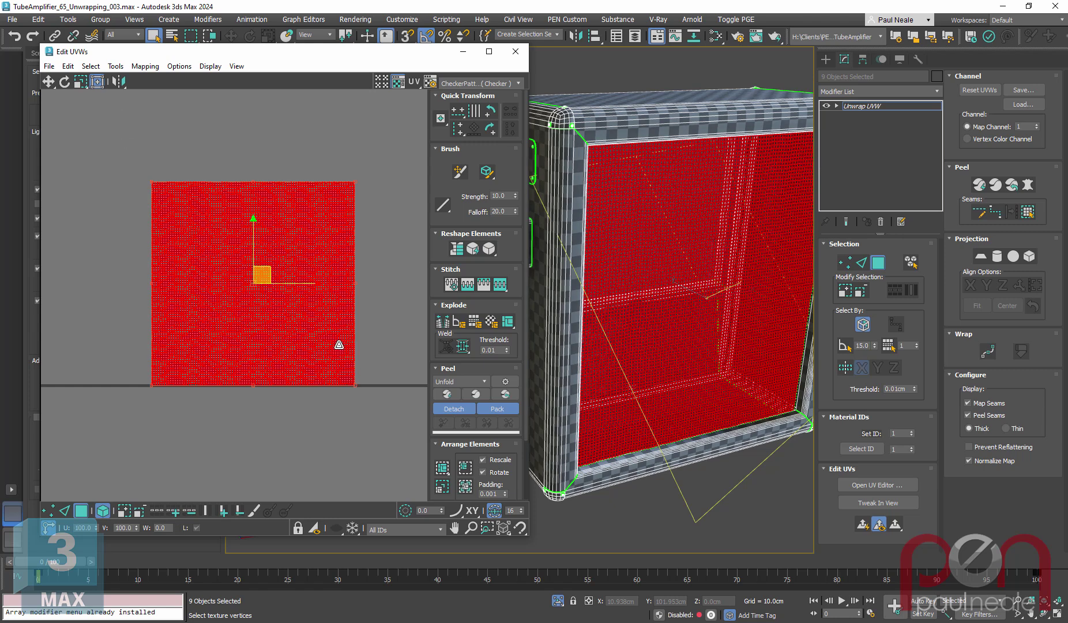
{"action": "left_click_drag", "start_coordinate": [327, 299], "coordinate": [202, 232]}
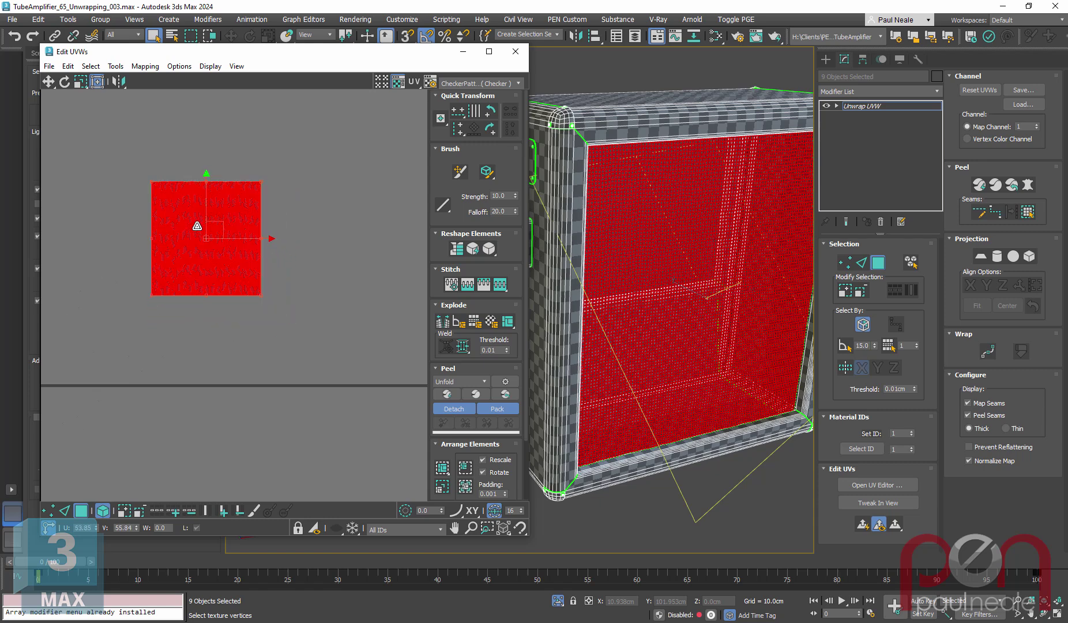
{"action": "left_click_drag", "start_coordinate": [197, 226], "coordinate": [334, 343], "text": "shift"}
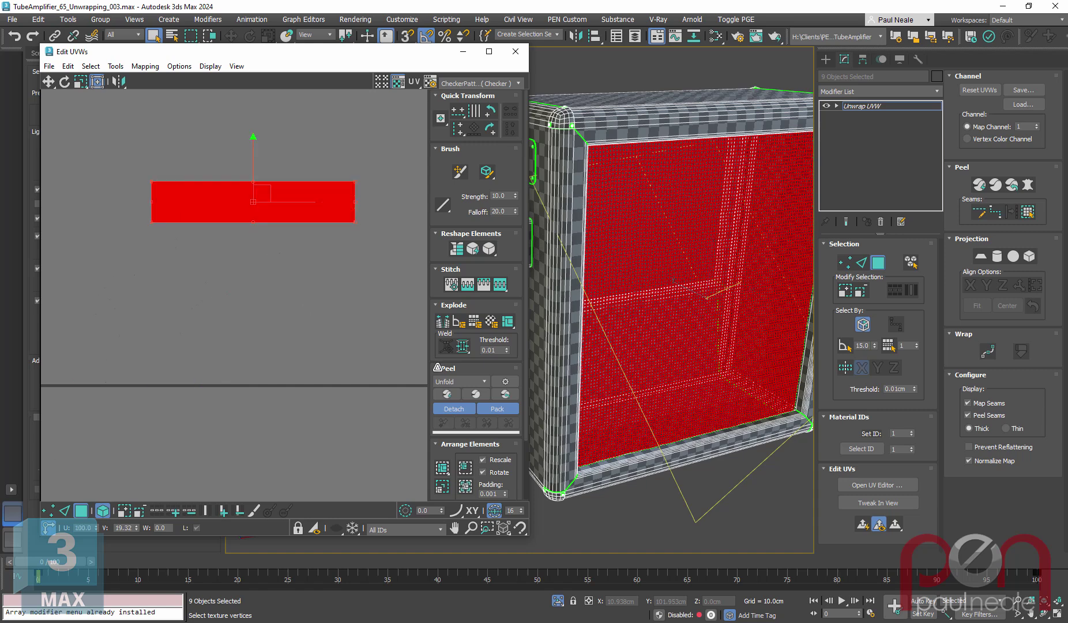
{"action": "left_click_drag", "start_coordinate": [435, 368], "coordinate": [435, 366]}
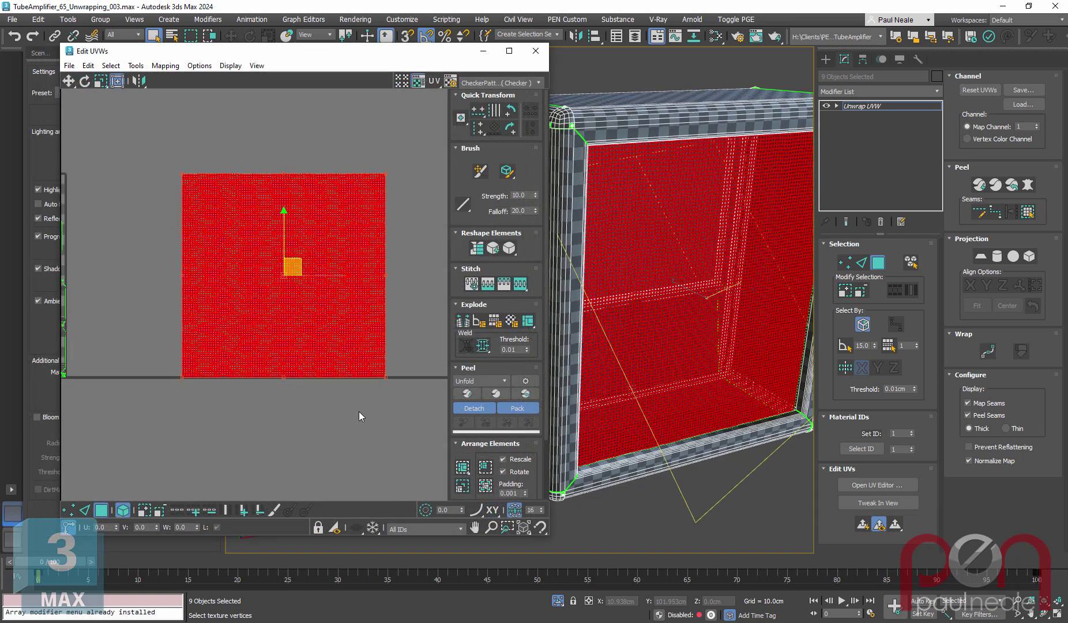
- Select the whole grille cloth shell and scale it down uniformly to about 63%
{"action": "key", "text": "r"}
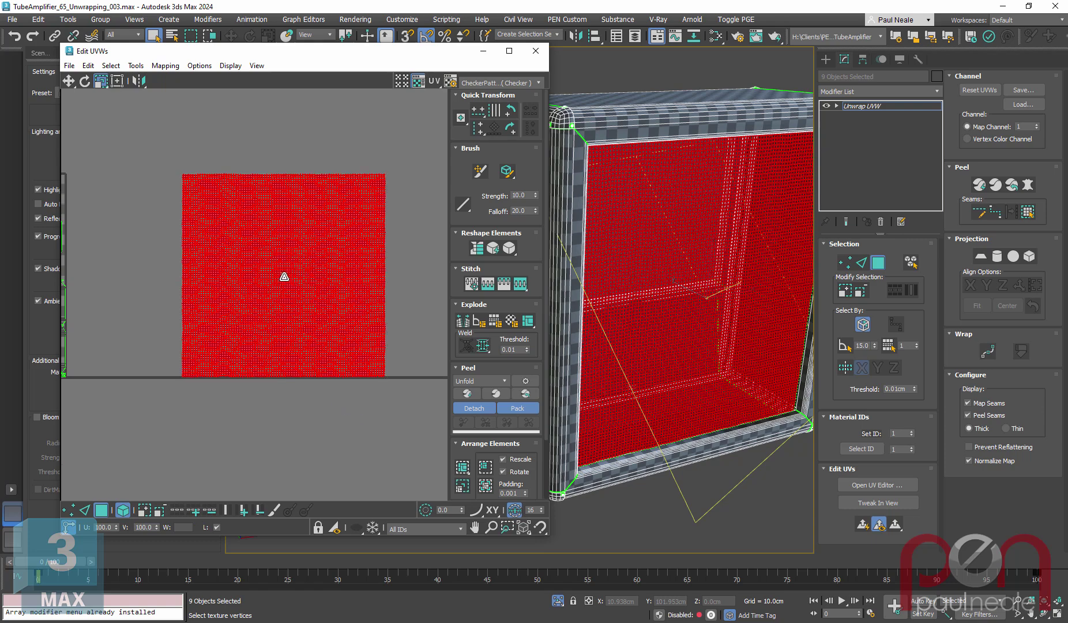
{"action": "left_click_drag", "start_coordinate": [282, 314], "coordinate": [283, 316]}
{"action": "left_click_drag", "start_coordinate": [151, 120], "coordinate": [407, 414]}
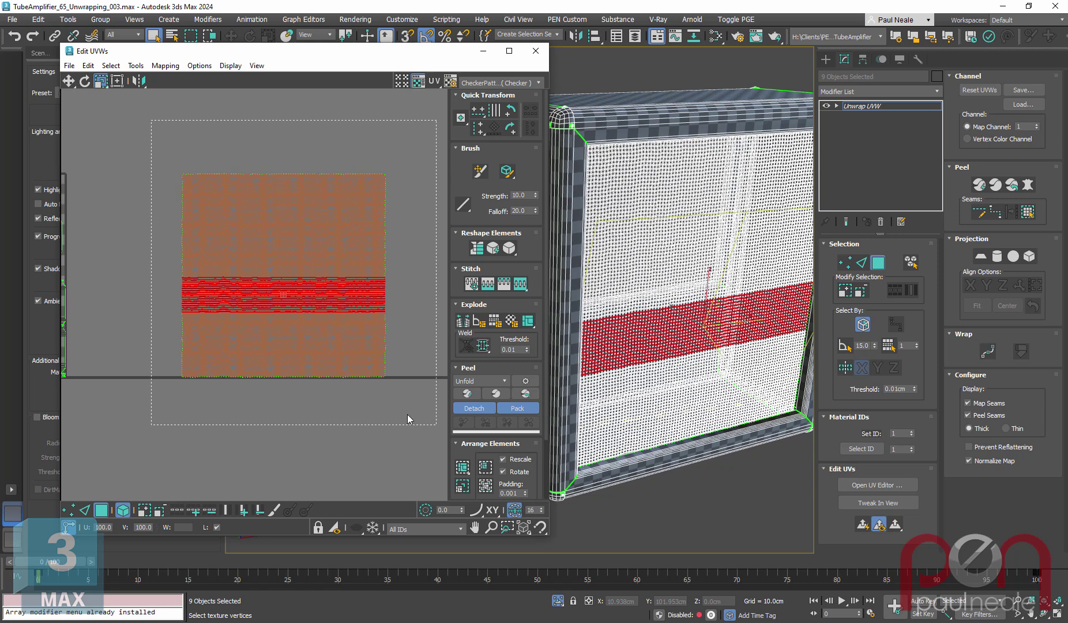
{"action": "left_click_drag", "start_coordinate": [385, 377], "coordinate": [384, 376]}
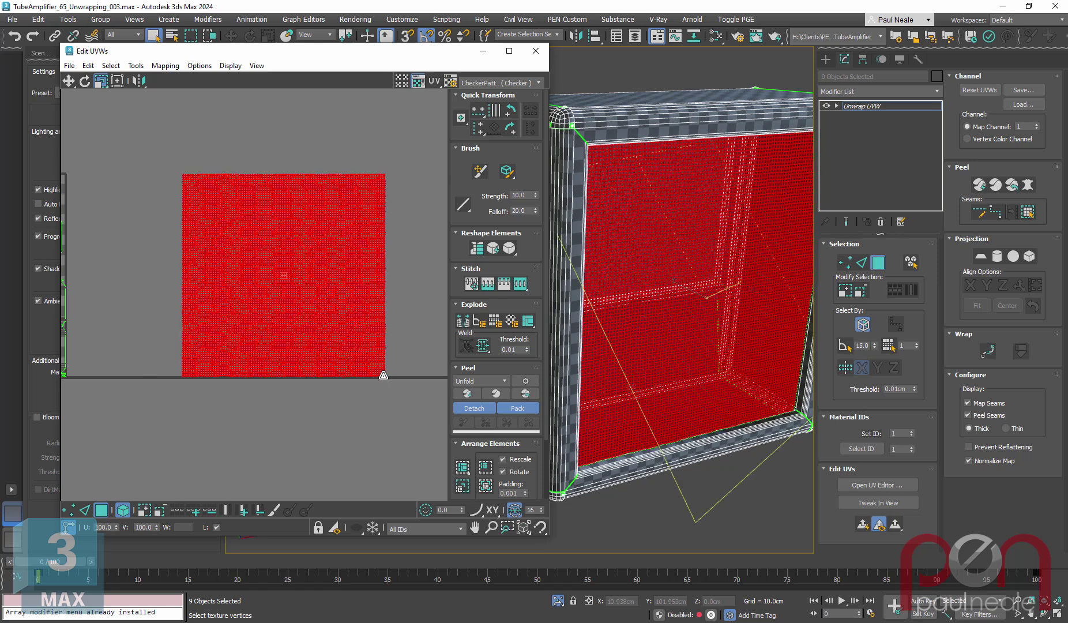
{"action": "mouse_move", "coordinate": [383, 377]}
{"action": "middle_mouse_down"}
{"action": "mouse_move", "coordinate": [387, 390]}
{"action": "mouse_move", "coordinate": [384, 381]}
{"action": "middle_mouse_up"}
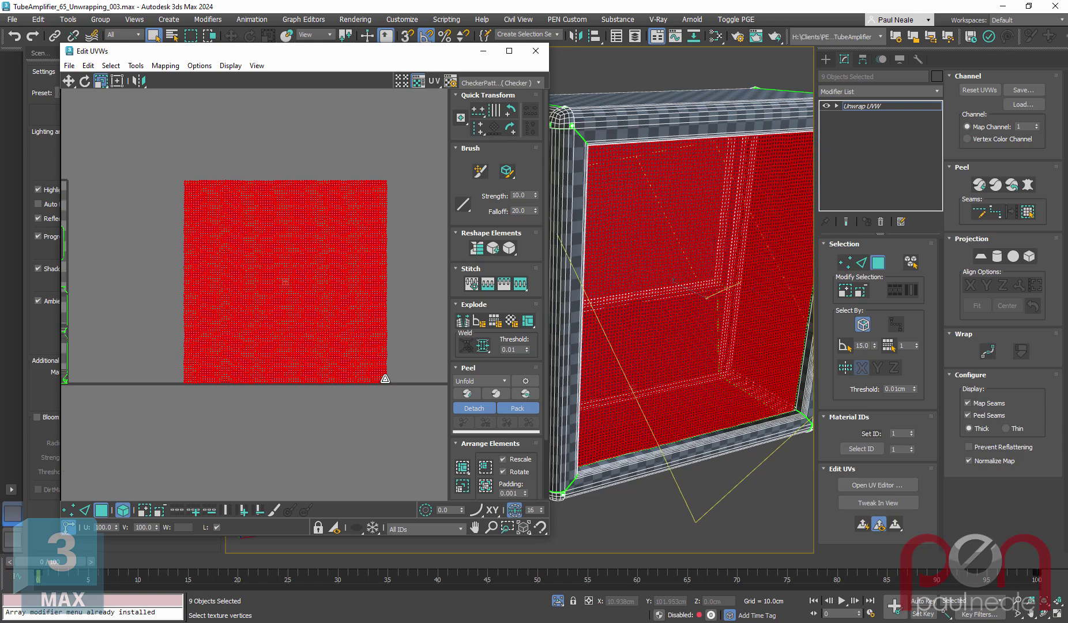
{"action": "left_click_drag", "start_coordinate": [385, 379], "coordinate": [391, 519]}
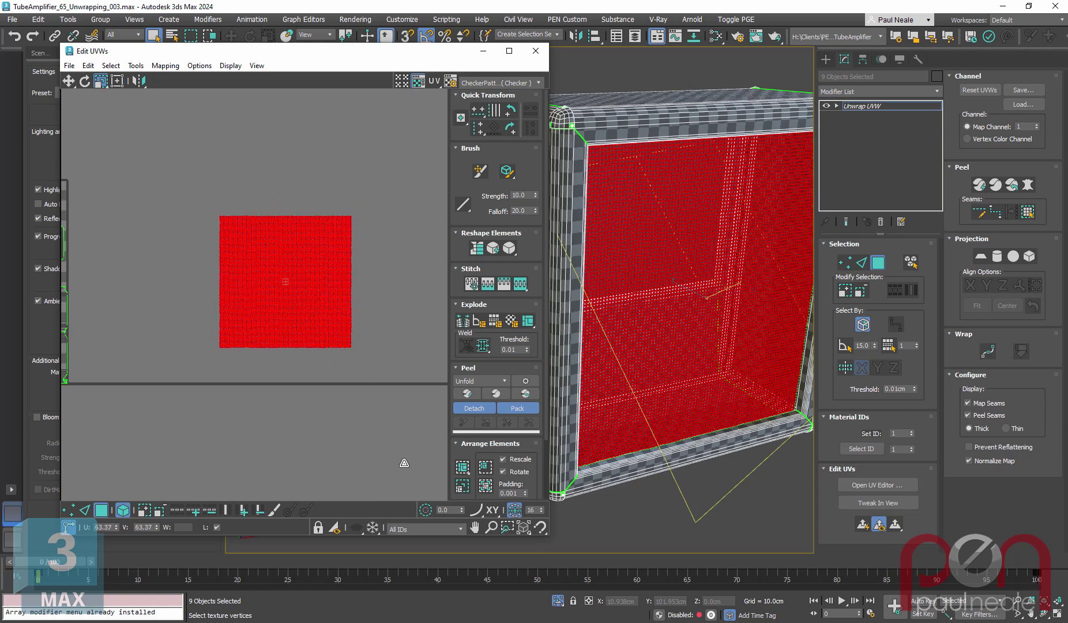
{"action": "left_click_drag", "start_coordinate": [404, 462], "coordinate": [356, 356]}
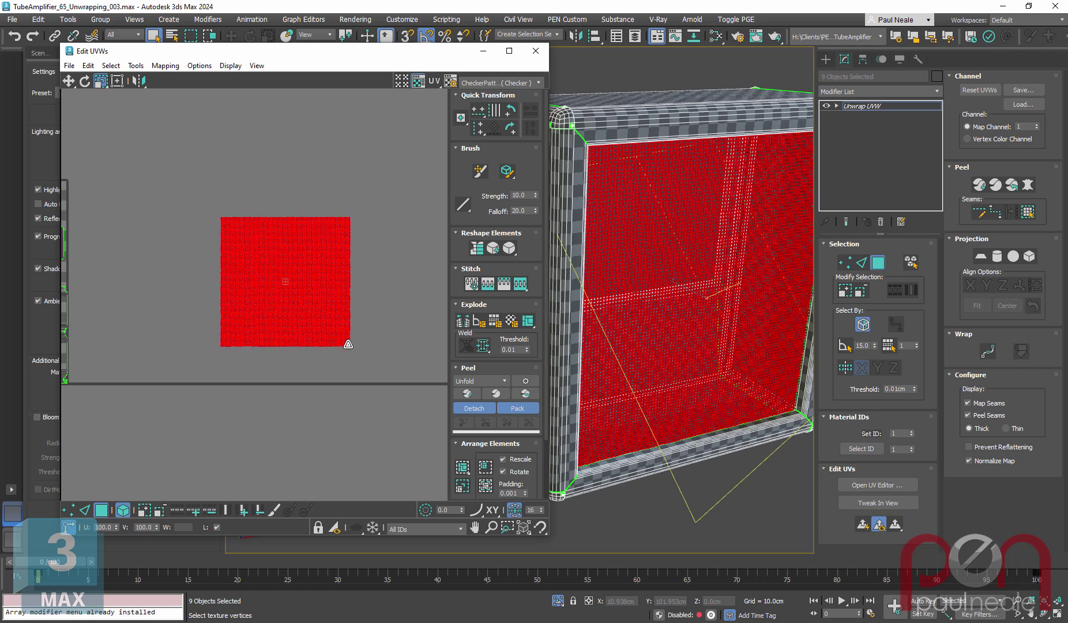
- Lock the UV selection, move the grille cloth shell just above the main tile and scale it to about 50%
{"action": "scroll", "coordinate": [343, 333], "scroll_direction": "up", "scroll_amount": 4}
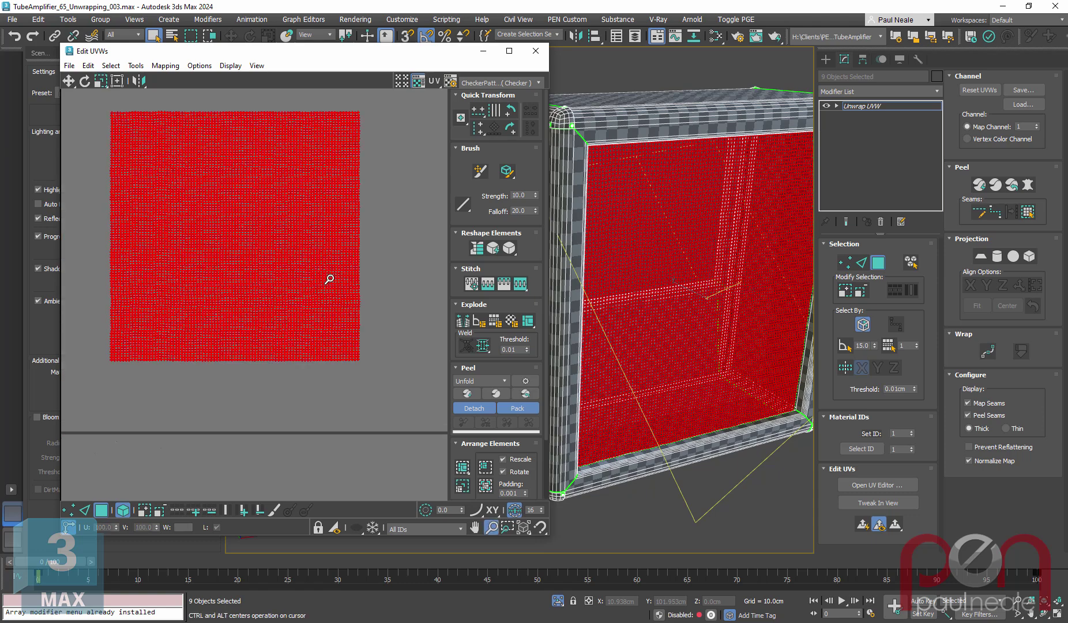
{"action": "middle_click_drag", "start_coordinate": [322, 281], "coordinate": [299, 420], "text": "ctrl+alt"}
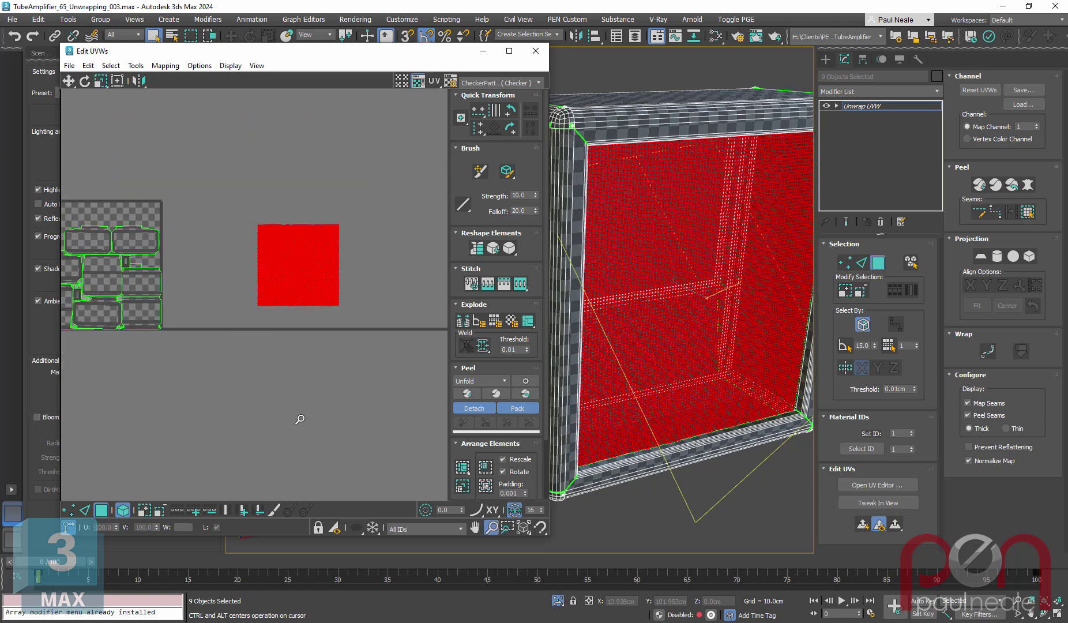
{"action": "middle_click_drag", "start_coordinate": [324, 350], "coordinate": [351, 353]}
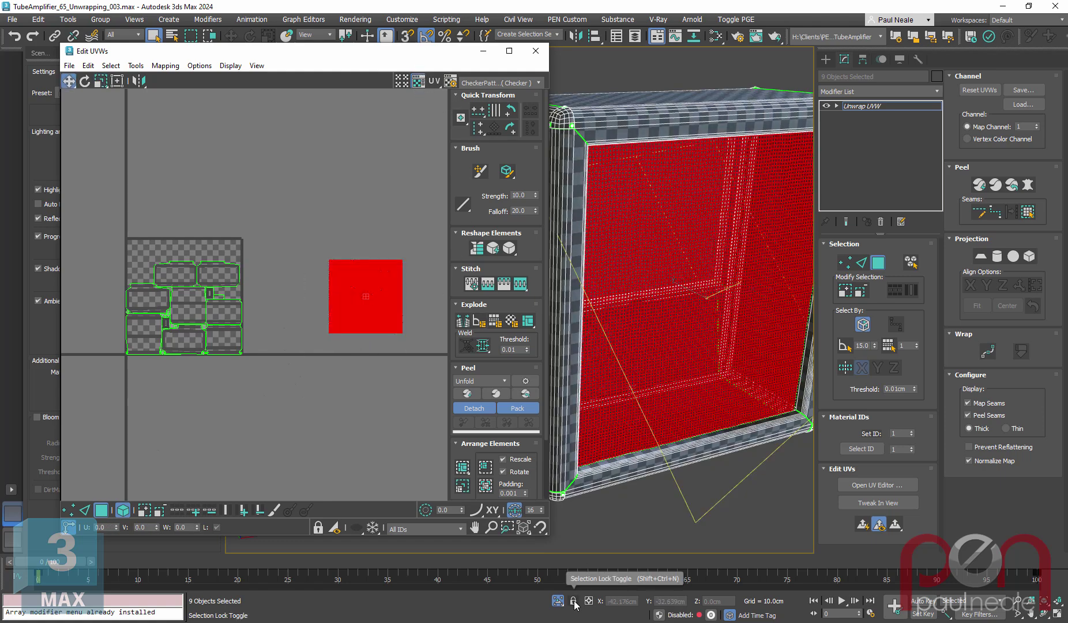
{"action": "left_click", "coordinate": [318, 528]}
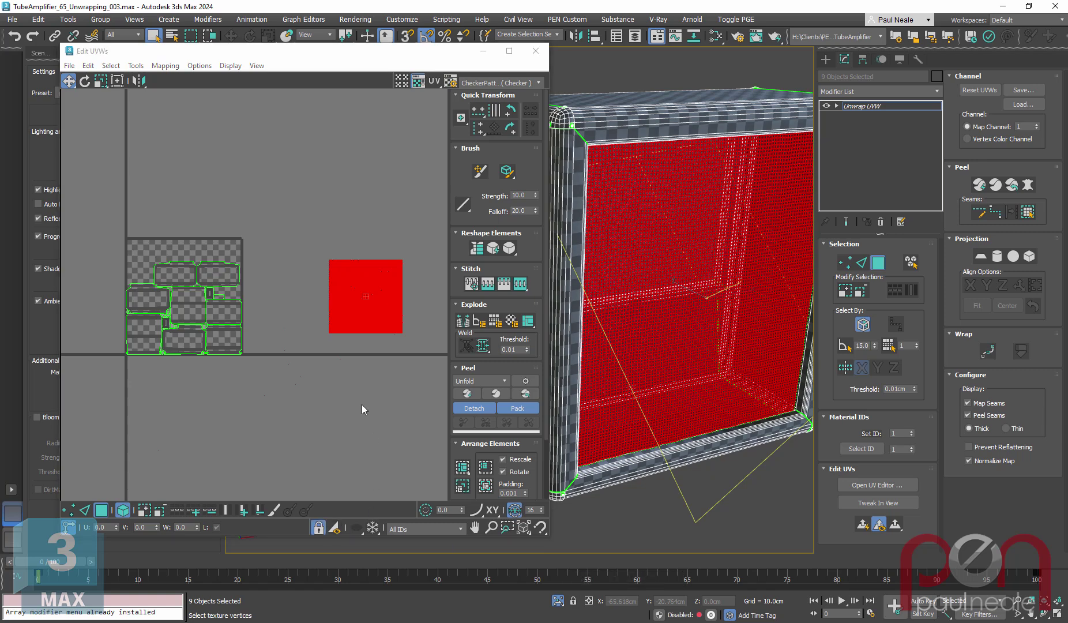
{"action": "left_click_drag", "start_coordinate": [348, 303], "coordinate": [190, 272]}
{"action": "key", "text": "r"}
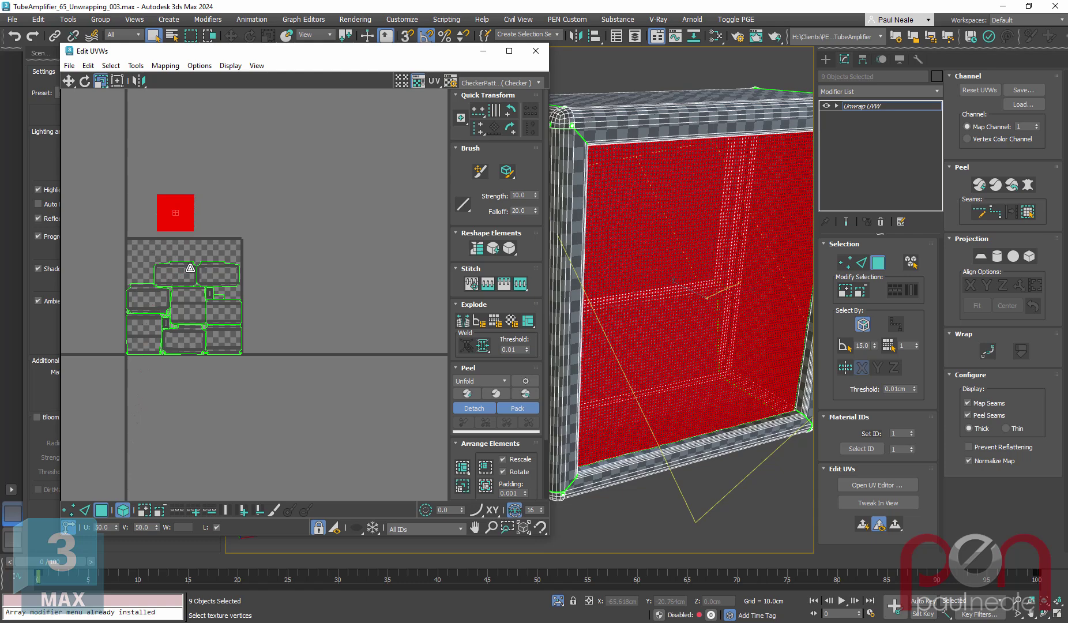
- Fit the grille cloth shell into the empty upper-left corner of the main tile, unlock the selection and deselect the shell
{"action": "mouse_move", "coordinate": [259, 323]}
{"action": "middle_mouse_down", "text": "ctrl+alt"}
{"action": "mouse_move", "coordinate": [260, 357]}
{"action": "mouse_move", "coordinate": [262, 340]}
{"action": "middle_mouse_up", "text": "ctrl+alt"}
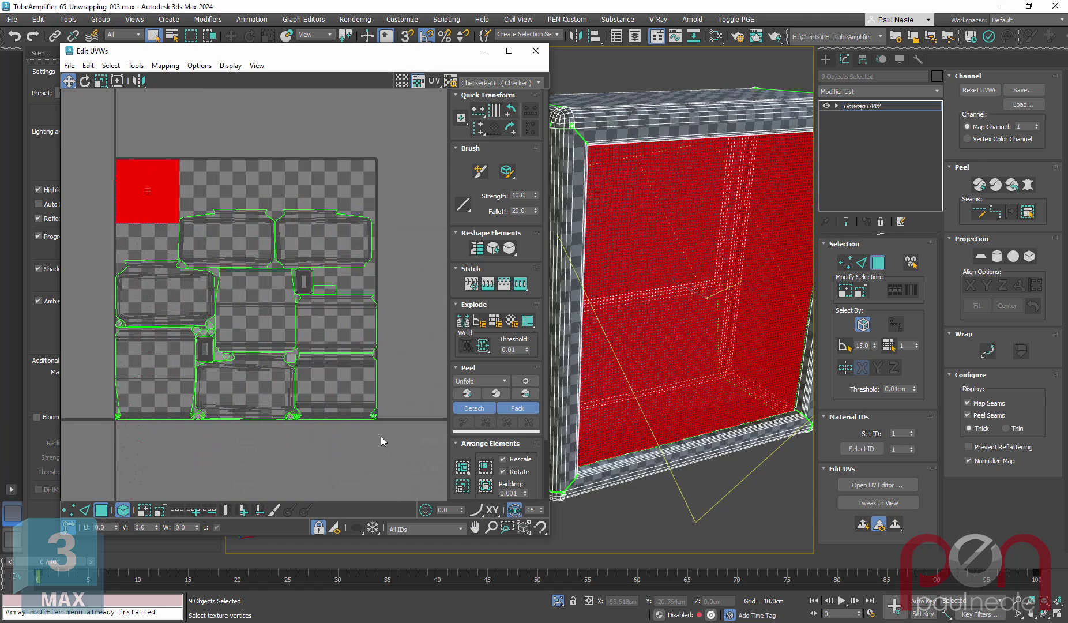
{"action": "left_click_drag", "start_coordinate": [407, 432], "coordinate": [404, 426]}
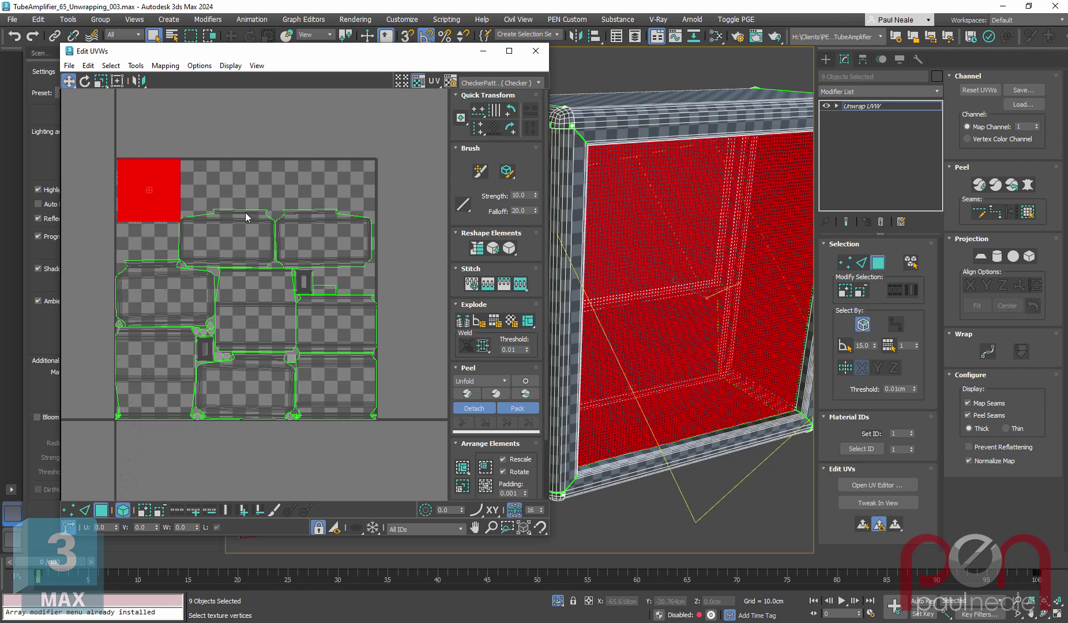
{"action": "middle_click_drag", "start_coordinate": [206, 197], "coordinate": [246, 198]}
{"action": "scroll", "coordinate": [268, 227], "scroll_direction": "up", "scroll_amount": 5}
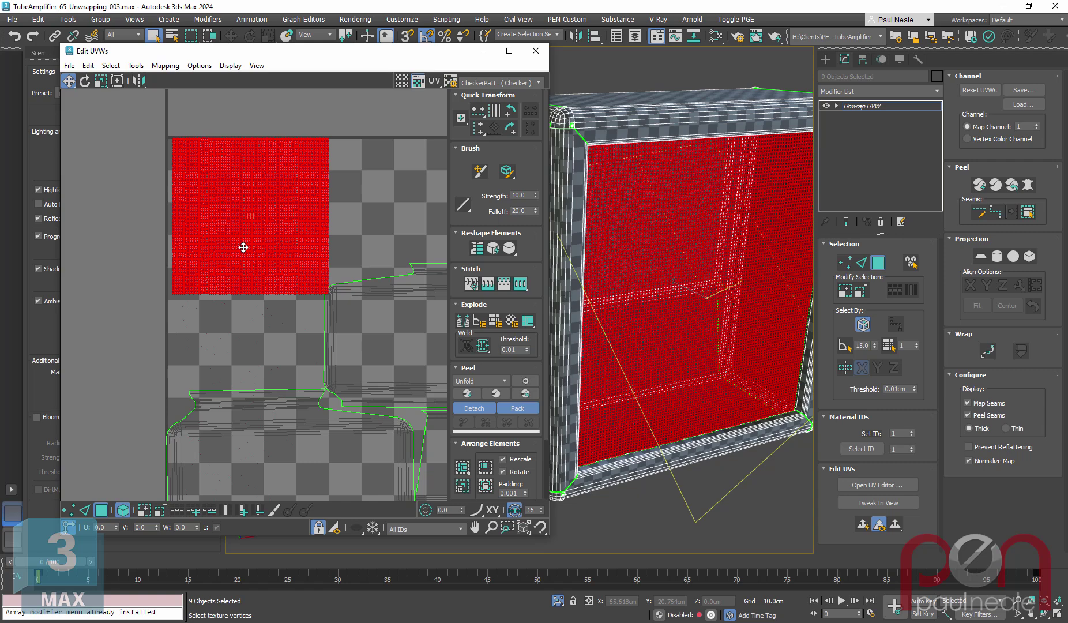
{"action": "left_click_drag", "start_coordinate": [235, 246], "coordinate": [228, 248]}
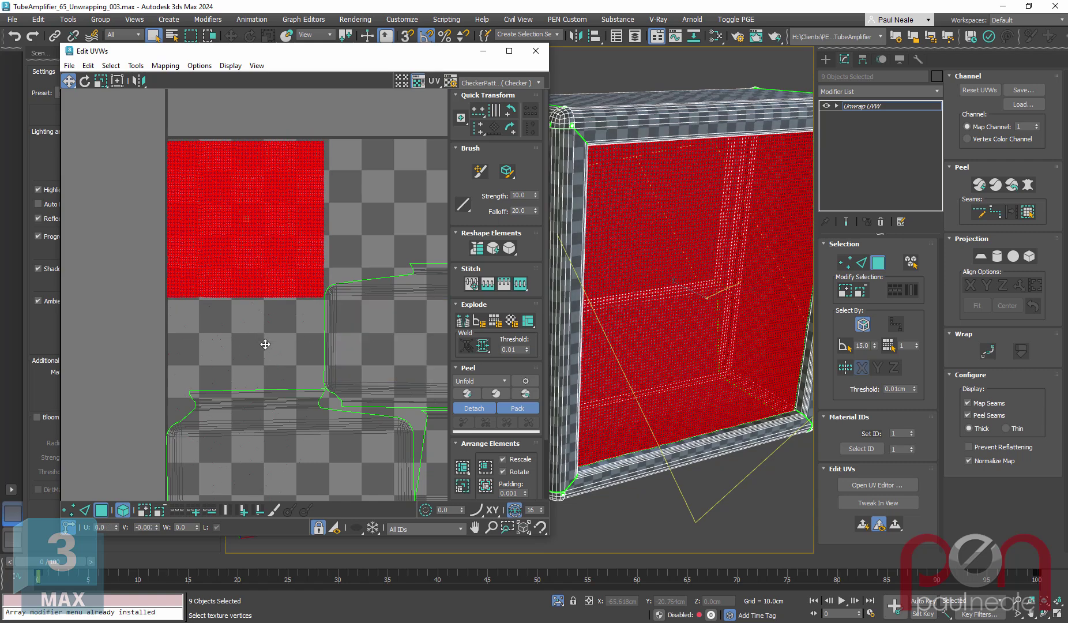
{"action": "left_click_drag", "start_coordinate": [256, 353], "coordinate": [301, 360]}
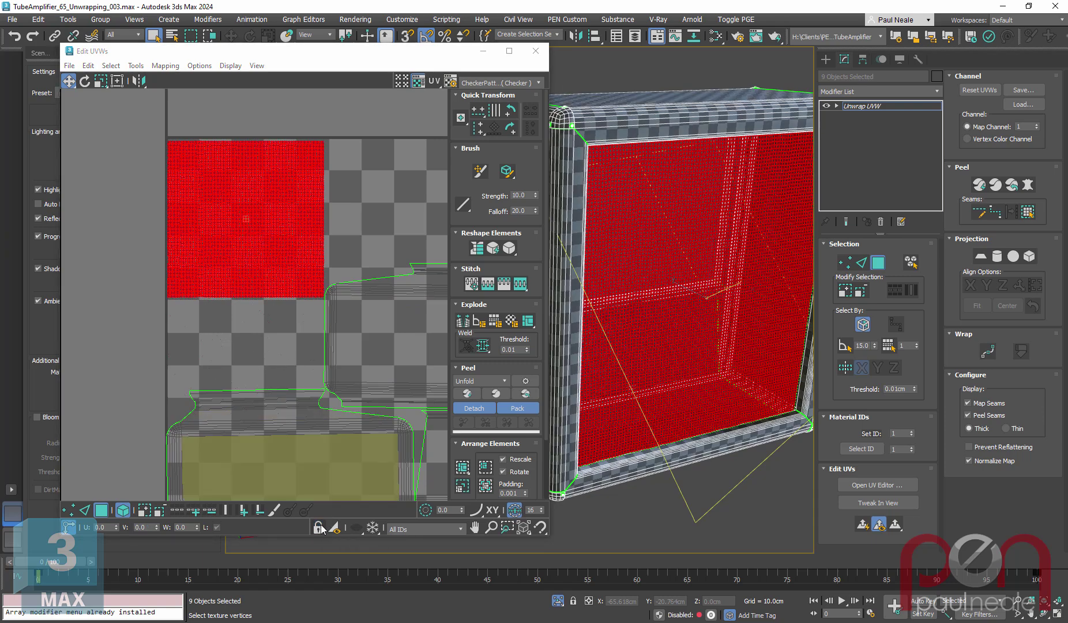
{"action": "left_click", "coordinate": [103, 195]}
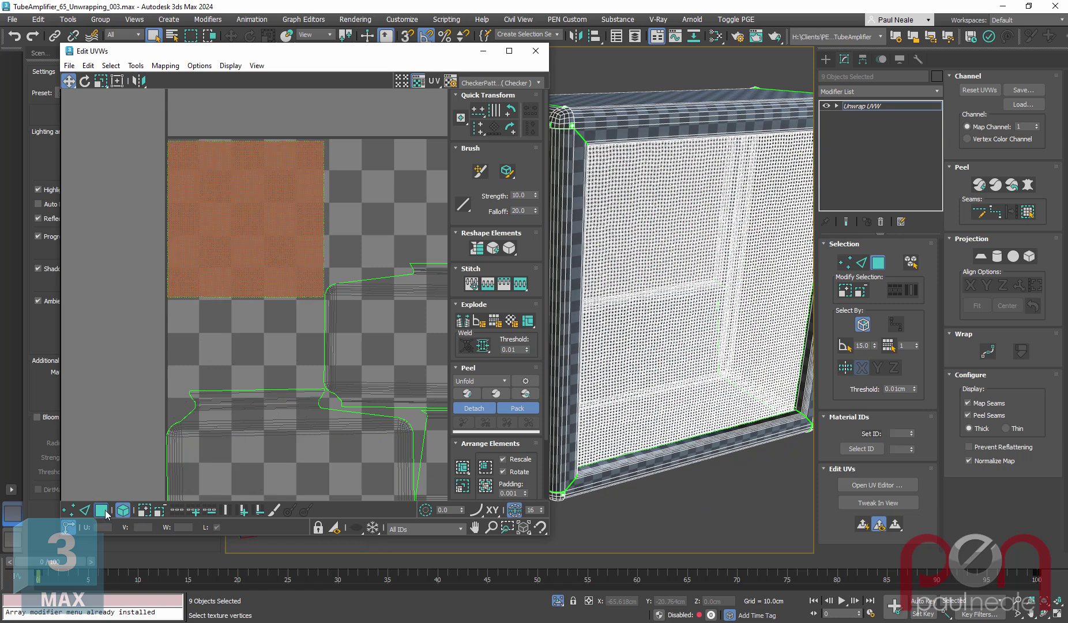
- Check the UV layout for overlapped polygons and inspect the grille cloth shell's mesh and its spacing to the neighbouring shells
{"action": "left_click", "coordinate": [110, 67]}
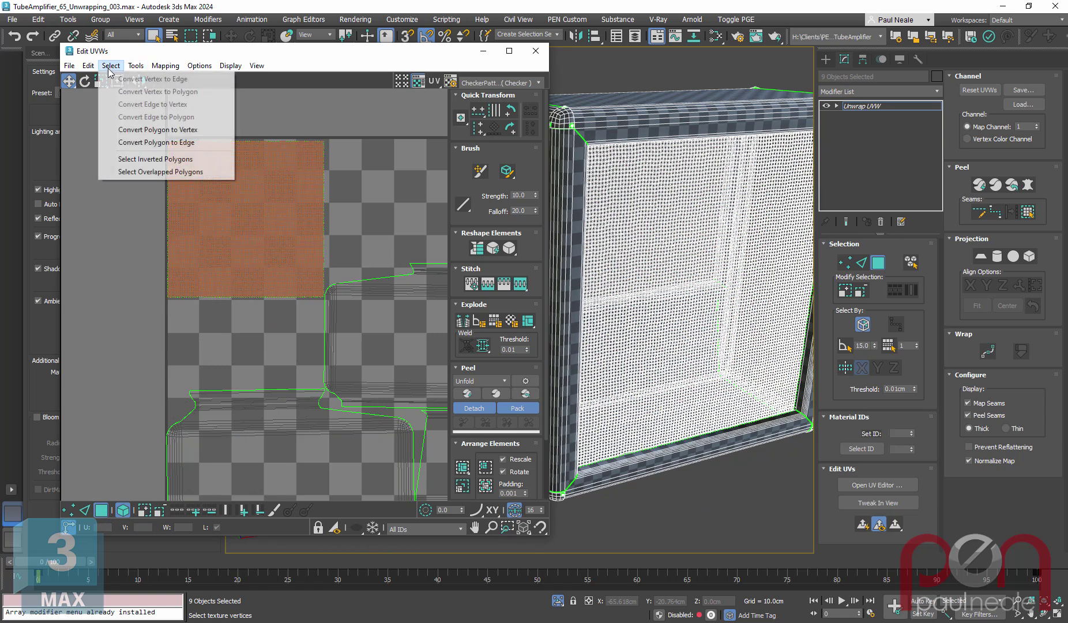
{"action": "left_click", "coordinate": [139, 172]}
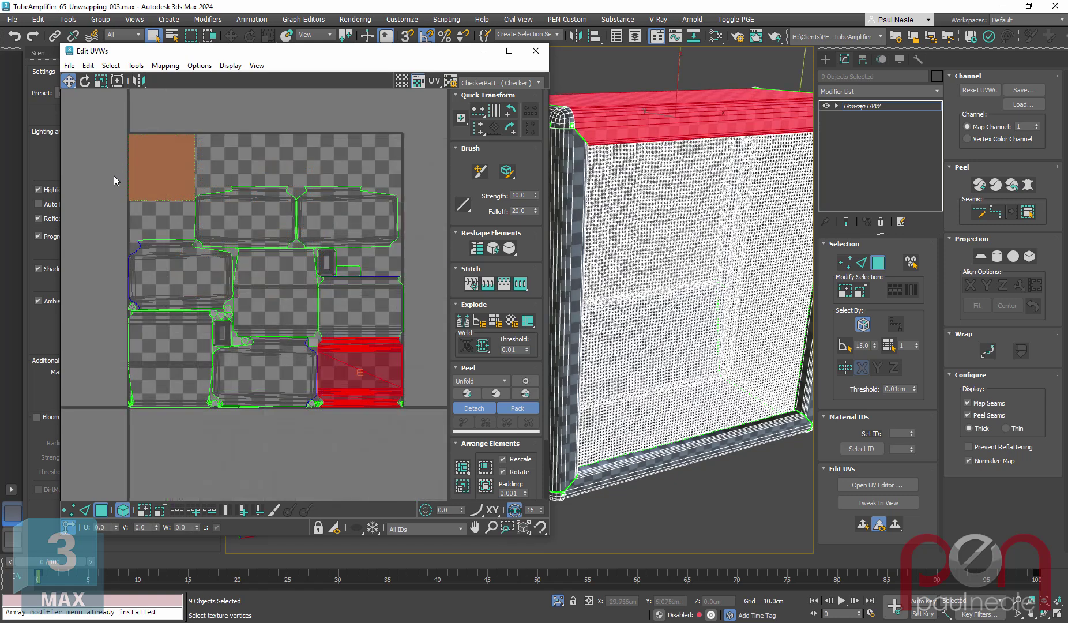
{"action": "middle_click_drag", "start_coordinate": [114, 175], "coordinate": [349, 127]}
{"action": "left_click", "coordinate": [306, 194]}
{"action": "middle_click_drag", "start_coordinate": [252, 250], "coordinate": [150, 255], "text": "ctrl+alt"}
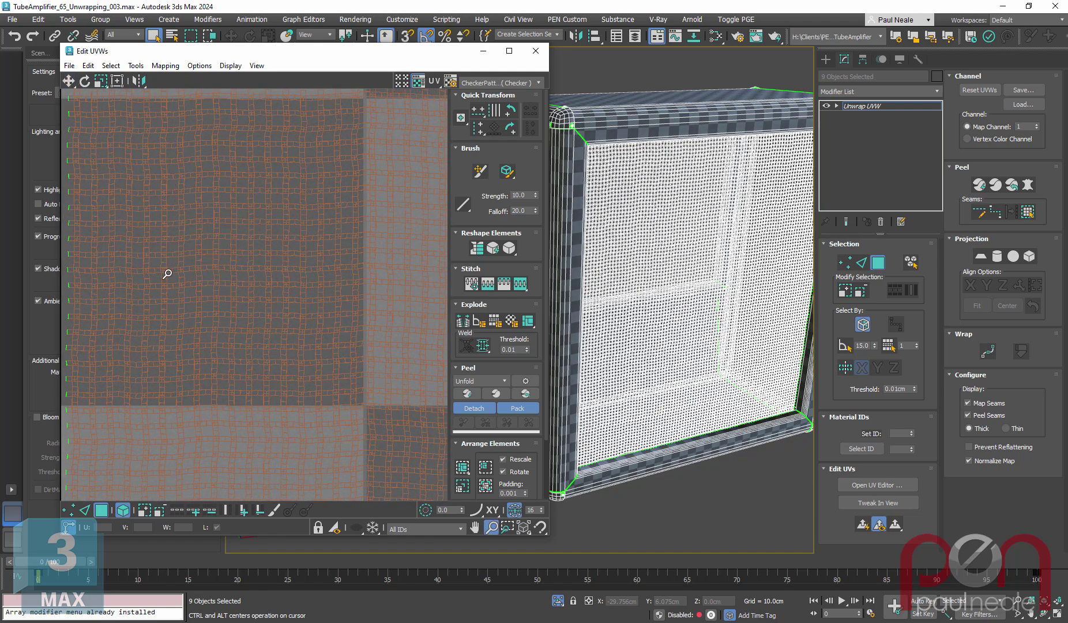
{"action": "middle_click_drag", "start_coordinate": [204, 275], "coordinate": [197, 389], "text": "ctrl+alt"}
{"action": "scroll", "coordinate": [197, 389], "scroll_direction": "down", "scroll_amount": 8}
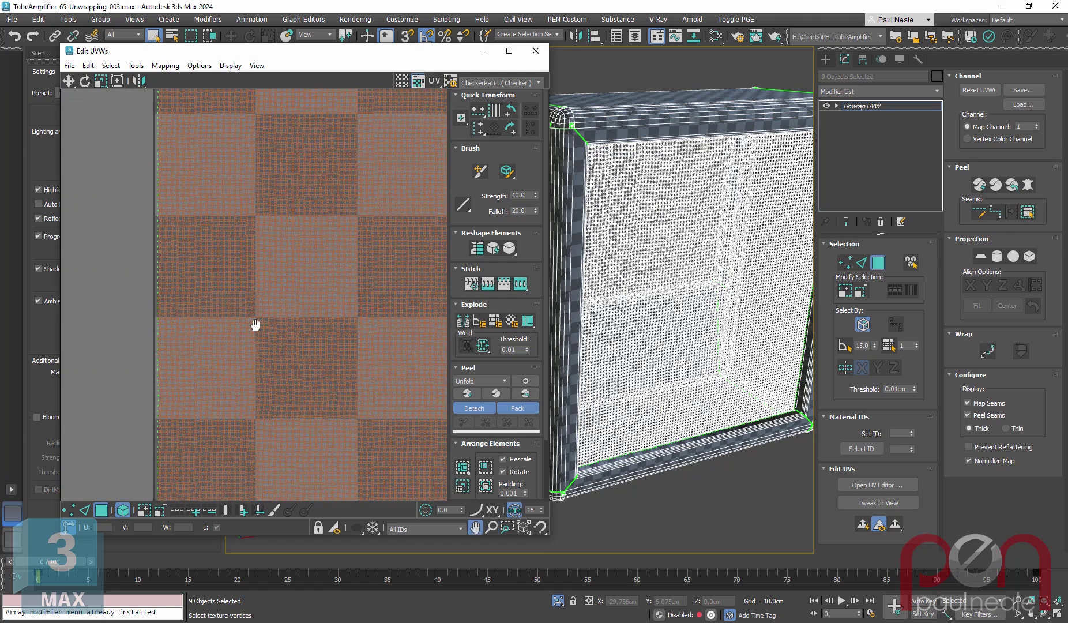
{"action": "right_click", "coordinate": [211, 346]}
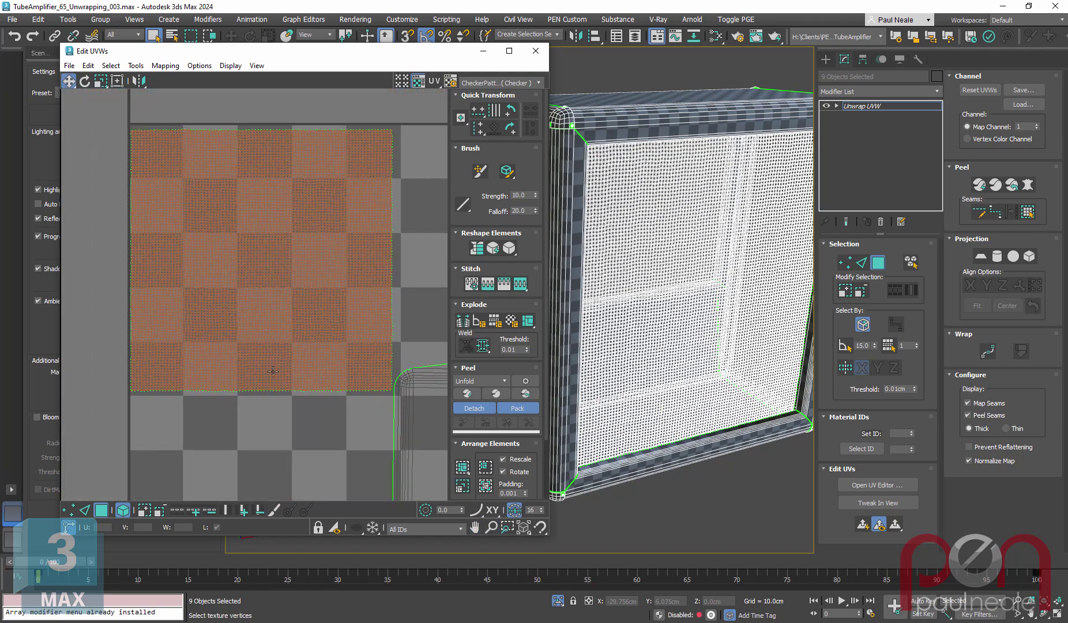
{"action": "middle_click_drag", "start_coordinate": [405, 331], "coordinate": [224, 293]}
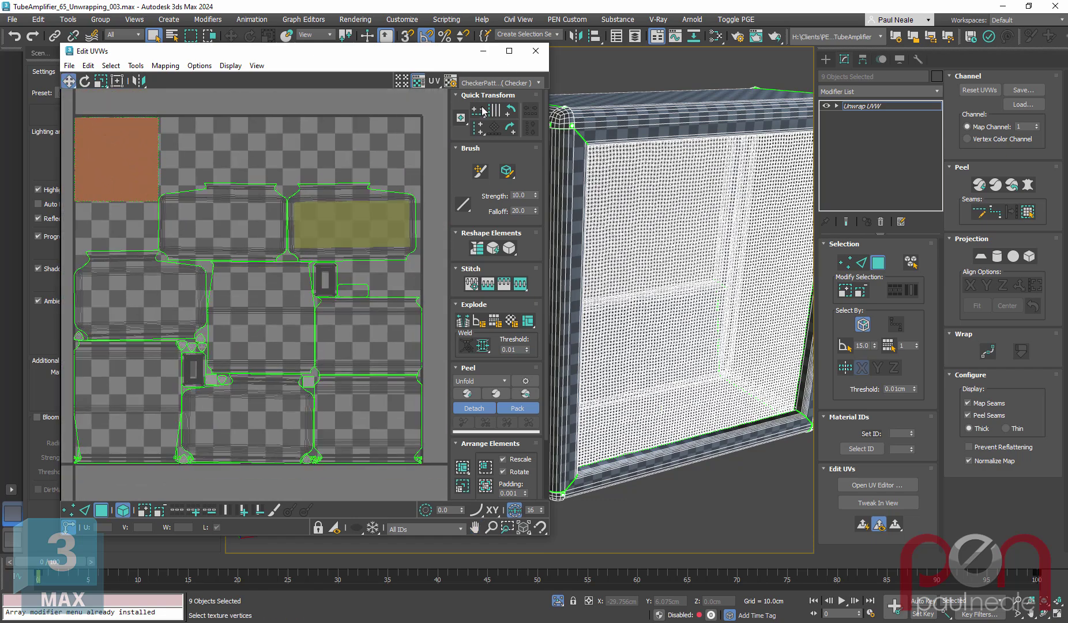
- Close the UV editor, leave polygon selection in Unwrap UVW and deselect all cabinet objects
{"action": "left_click", "coordinate": [536, 52]}
{"action": "middle_click_drag", "start_coordinate": [629, 279], "coordinate": [539, 275], "text": "alt"}
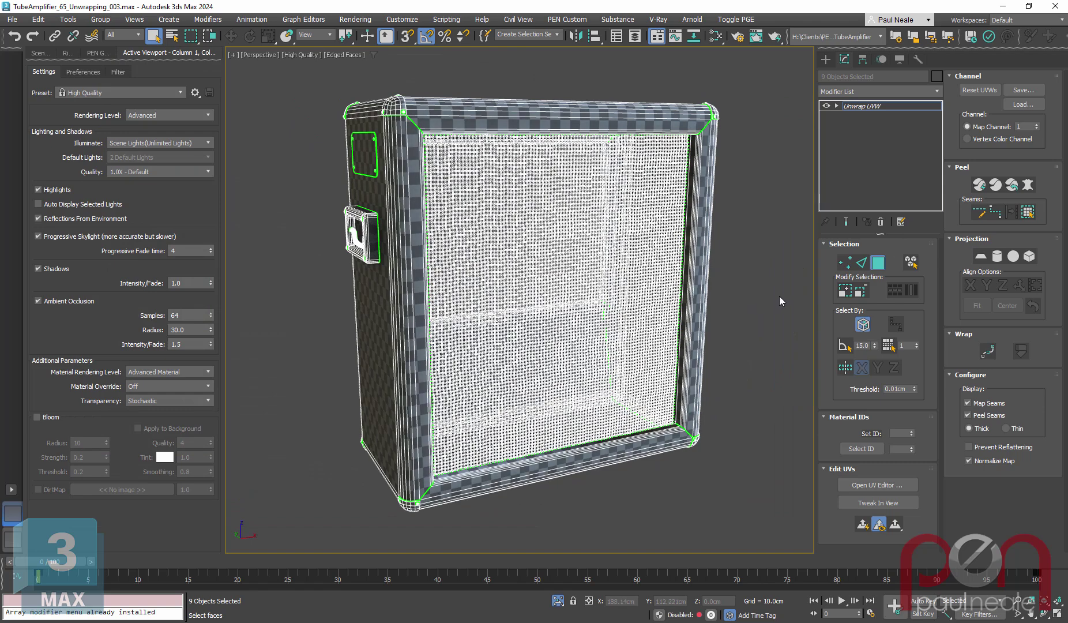
{"action": "left_click", "coordinate": [877, 262]}
{"action": "left_click", "coordinate": [740, 286]}
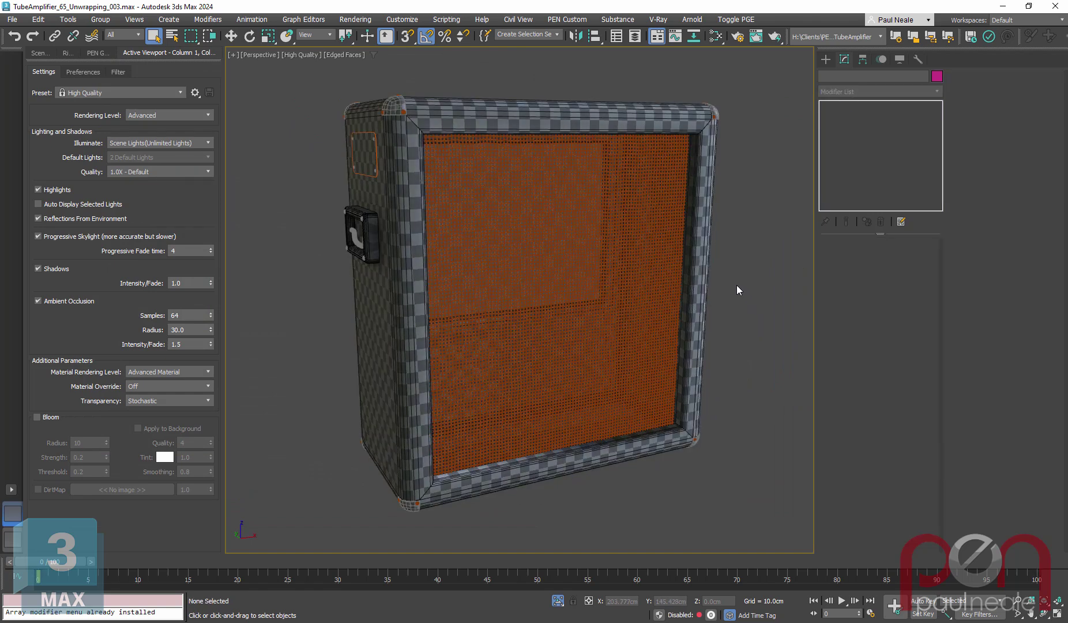
- Turn off the edged faces display and examine the checker pattern on the cabinet's front, grille cloth and side
{"action": "middle_click_drag", "start_coordinate": [748, 295], "coordinate": [653, 279], "text": "alt"}
{"action": "key", "text": "F4"}
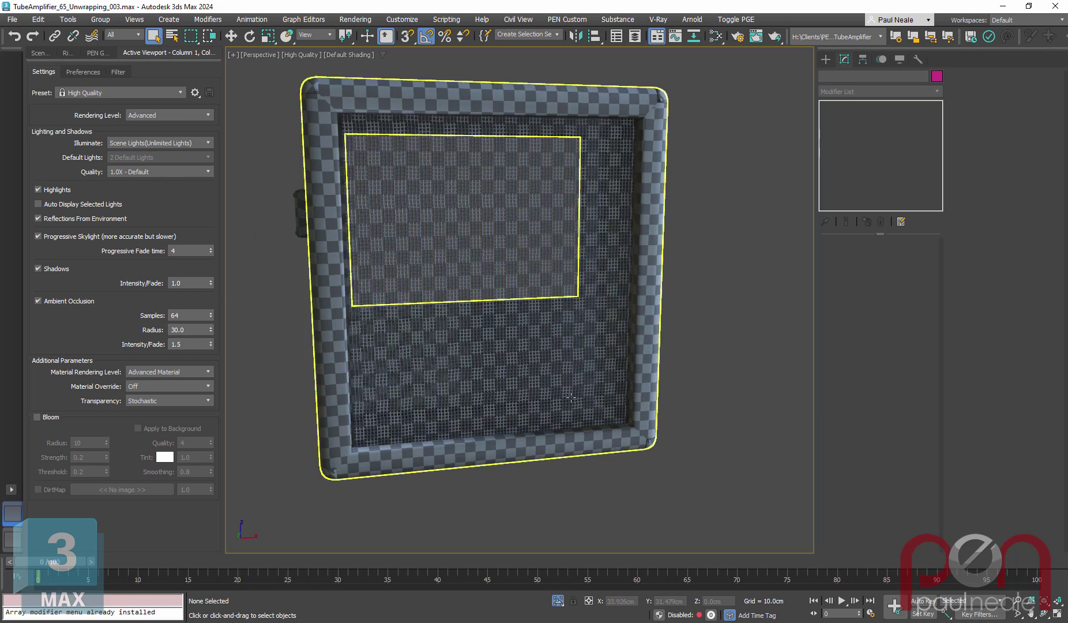
{"action": "mouse_move", "coordinate": [721, 404]}
{"action": "middle_mouse_down"}
{"action": "mouse_move", "coordinate": [726, 411]}
{"action": "mouse_move", "coordinate": [689, 210]}
{"action": "mouse_move", "coordinate": [778, 353]}
{"action": "mouse_move", "coordinate": [764, 342]}
{"action": "middle_mouse_up"}
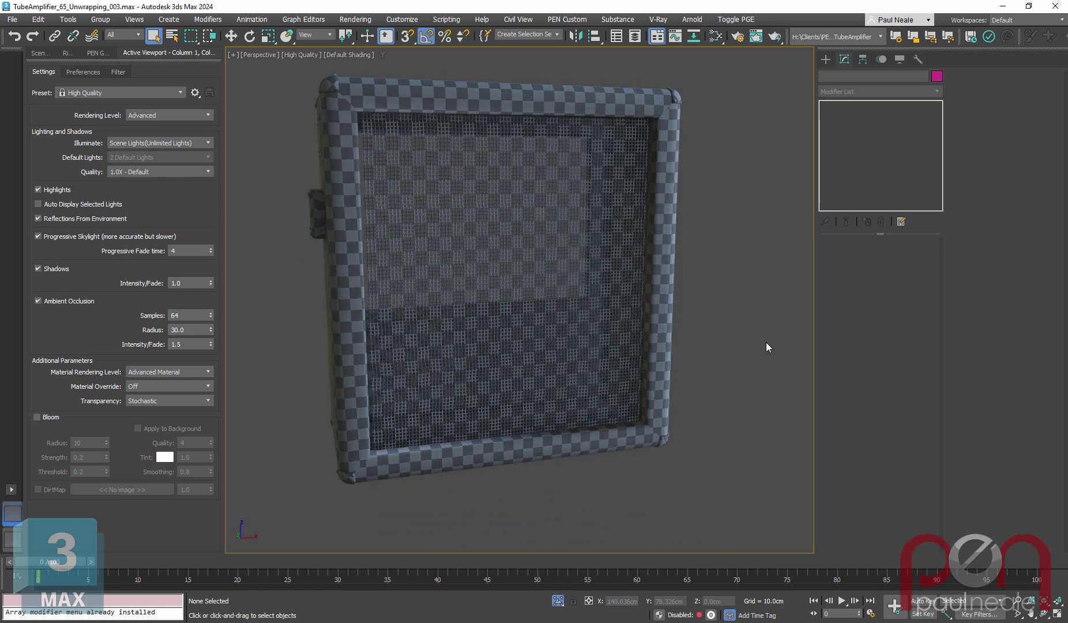
{"action": "middle_click_drag", "start_coordinate": [765, 341], "coordinate": [671, 357], "text": "alt"}
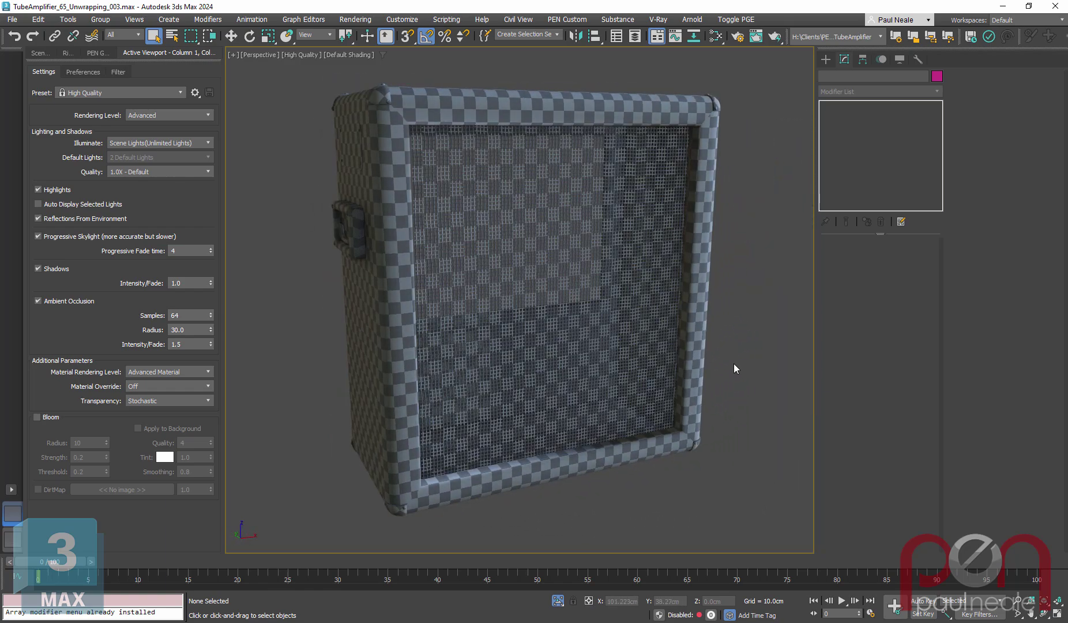